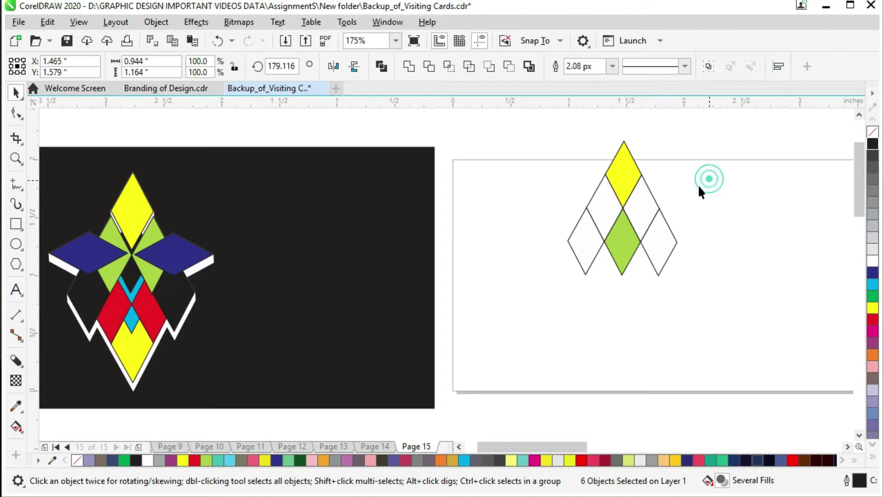
# Fill the two unfilled diamonds flanking the yellow one with lime green.
pyautogui.click(647, 206)
pyautogui.keyDown('shift'); pyautogui.click(596, 201); pyautogui.keyUp('shift')
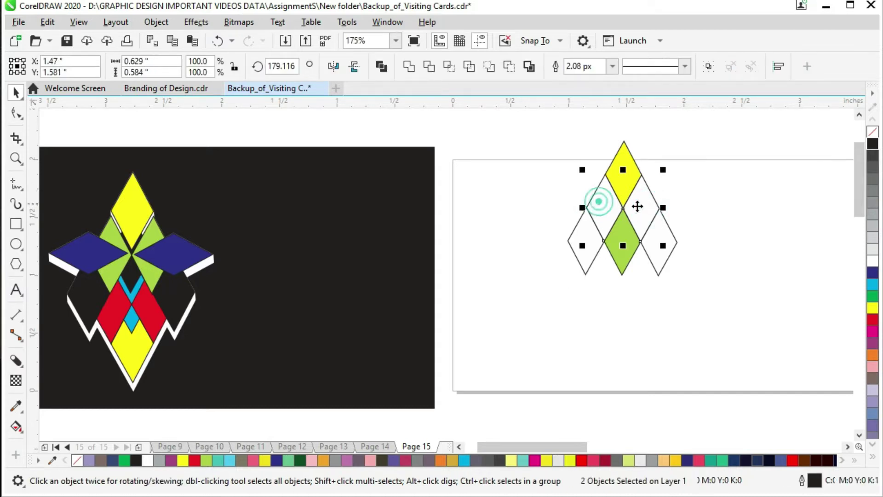
pyautogui.click(206, 460)
# Fill the two outermost white diamonds with dark blue (C100 M100 Y0 K0).
pyautogui.click(587, 254)
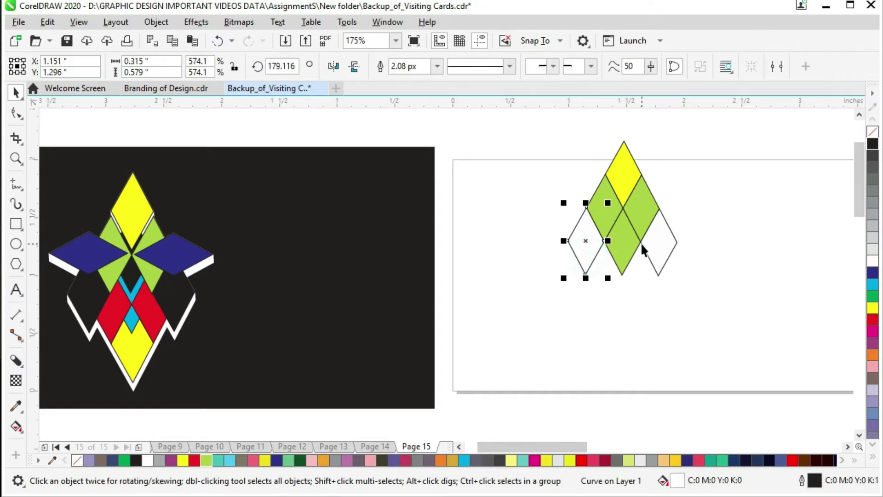
pyautogui.keyDown('shift'); pyautogui.click(653, 237); pyautogui.keyUp('shift')
pyautogui.click(873, 271)
pyautogui.click(529, 117)
pyautogui.click(622, 169)
pyautogui.moveTo(639, 176); pyautogui.dragTo(727, 177)
pyautogui.moveTo(642, 211); pyautogui.dragTo(713, 238)
pyautogui.hotkey('ctrl', 'z')
pyautogui.hotkey('ctrl', 'z')
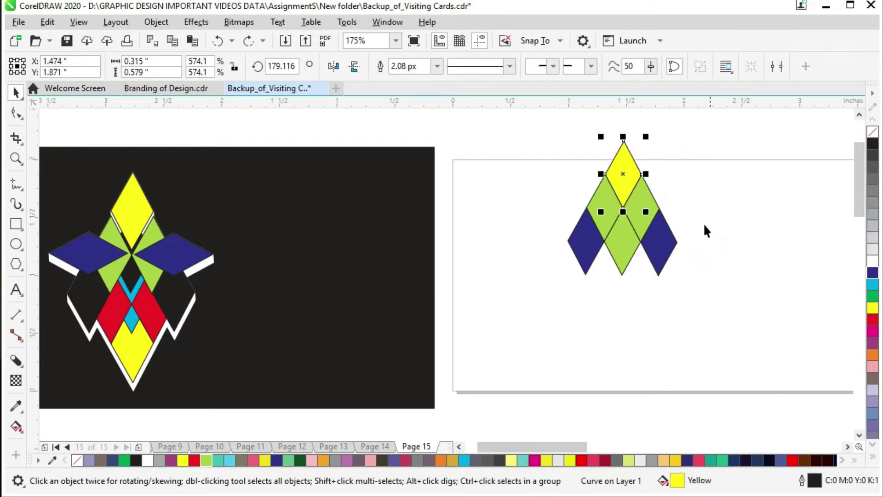
# Create a vertically mirrored copy of all six diamonds directly below the original group.
pyautogui.moveTo(554, 127); pyautogui.dragTo(701, 317)
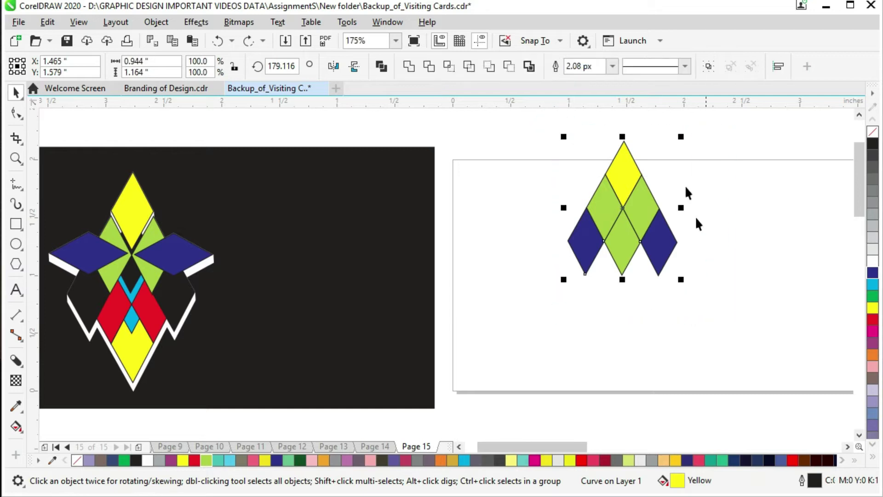
pyautogui.moveTo(622, 137); pyautogui.dragTo(650, 326)
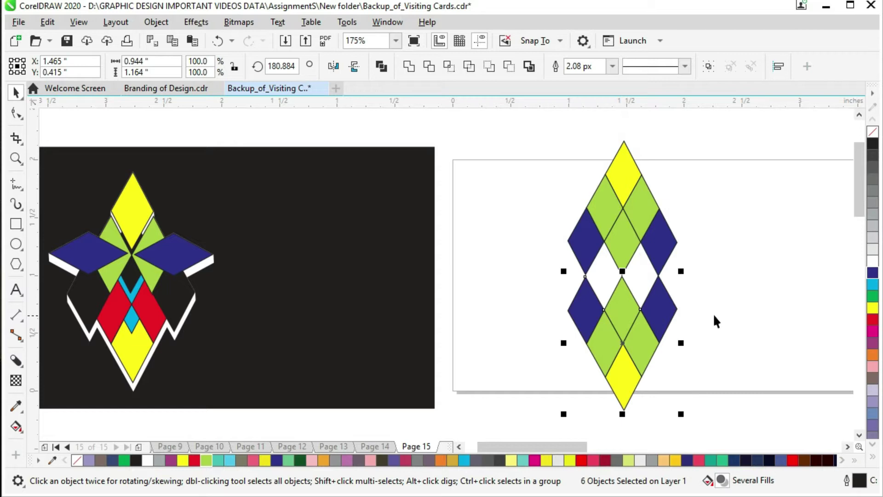
pyautogui.click(752, 324)
# Fill the two green diamonds adjoining the bottom yellow diamond in the mirrored copy with red.
pyautogui.click(632, 341)
pyautogui.keyDown('shift'); pyautogui.click(600, 342); pyautogui.keyUp('shift')
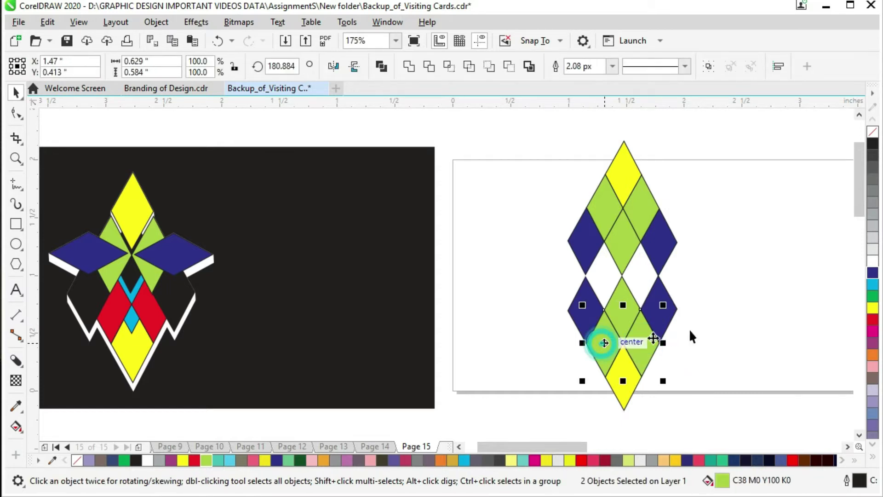
pyautogui.click(872, 319)
pyautogui.click(788, 331)
# Fill the two outer blue diamonds of the mirrored lower group with black.
pyautogui.click(589, 317)
pyautogui.keyDown('shift'); pyautogui.click(664, 304); pyautogui.keyUp('shift')
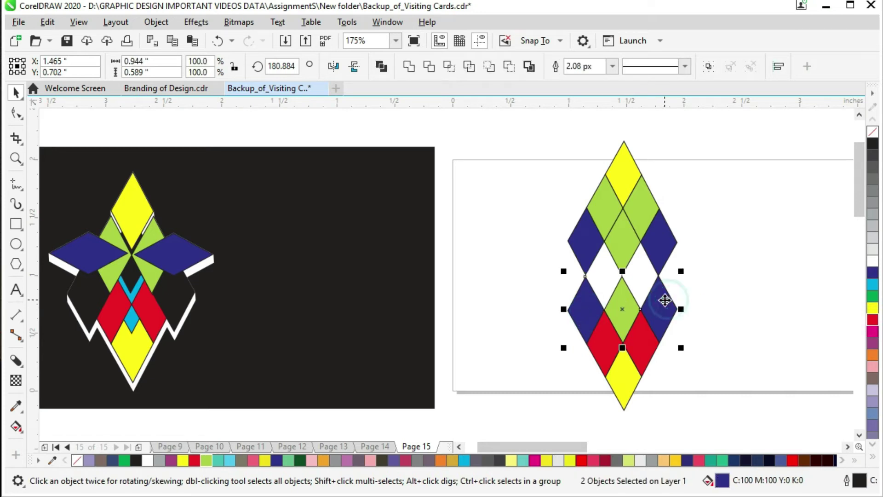
pyautogui.click(873, 144)
pyautogui.click(700, 415)
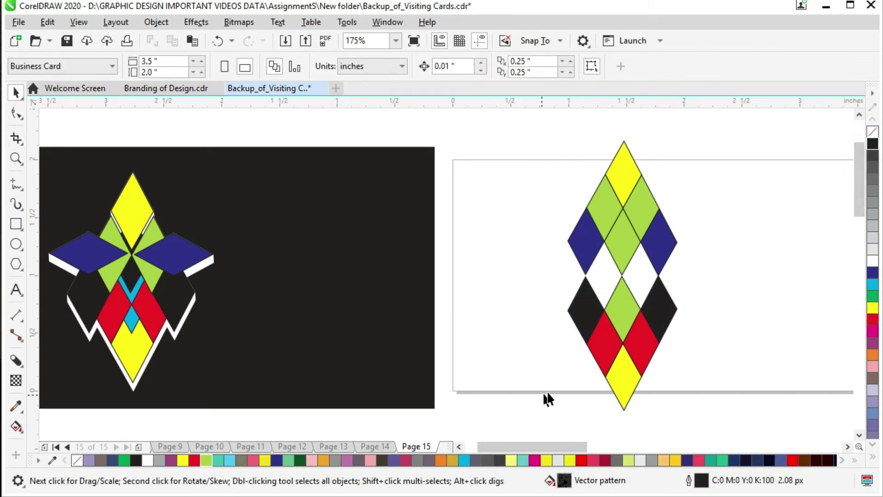
# Fill the bottom centre diamond of the upper group with cyan.
pyautogui.click(622, 262)
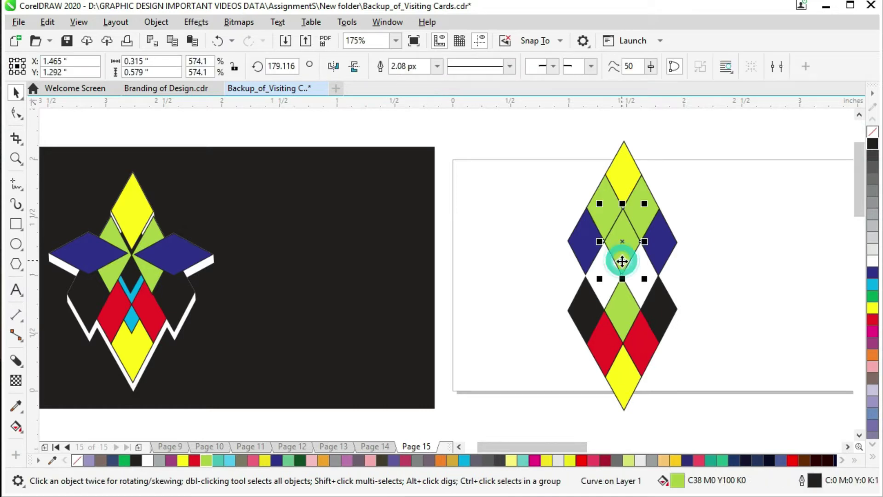
pyautogui.click(872, 285)
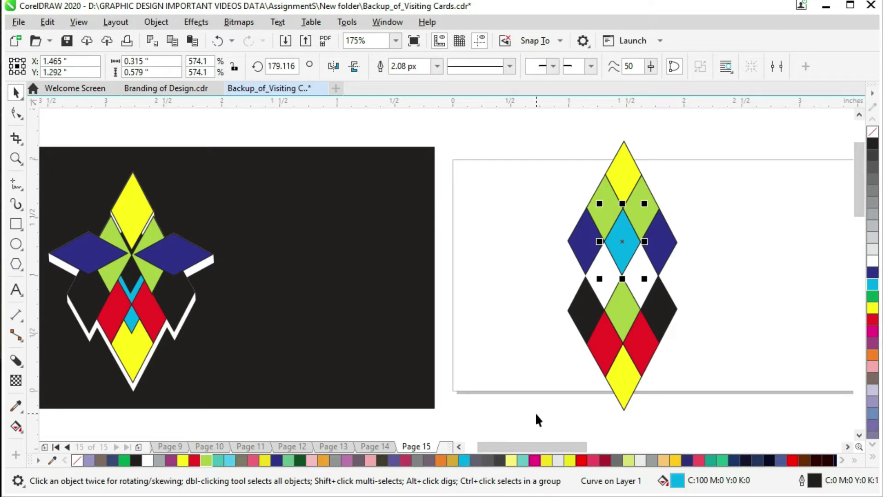
# Move the six diamonds of the lower group up about 0.29 inch so they overlap the upper group.
pyautogui.moveTo(551, 261); pyautogui.dragTo(708, 409)
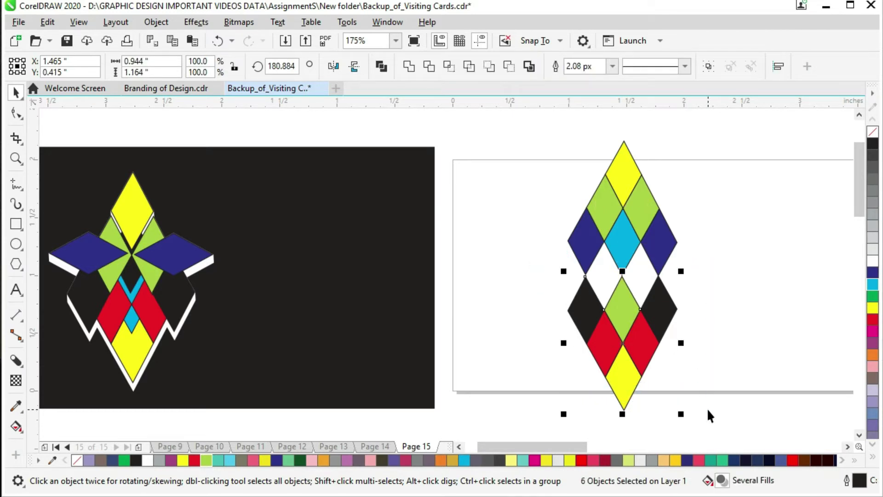
pyautogui.press('Up')
pyautogui.press('Up')
pyautogui.hotkey('ctrl', 'Up')
pyautogui.hotkey('ctrl', 'Up')
pyautogui.hotkey('ctrl', 'Up')
pyautogui.hotkey('ctrl', 'Up')
pyautogui.hotkey('ctrl', 'Up')
pyautogui.hotkey('ctrl', 'Up')
pyautogui.hotkey('ctrl', 'Up')
pyautogui.hotkey('ctrl', 'Up')
pyautogui.hotkey('ctrl', 'Up')
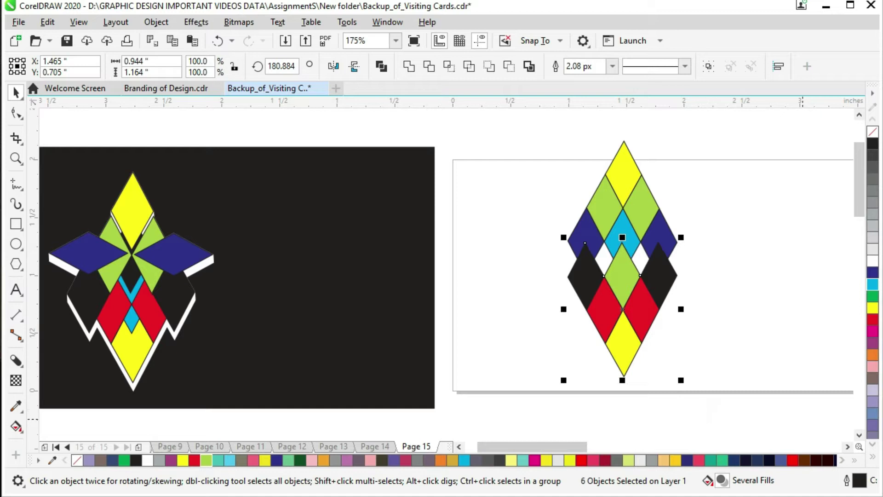
pyautogui.click(743, 263)
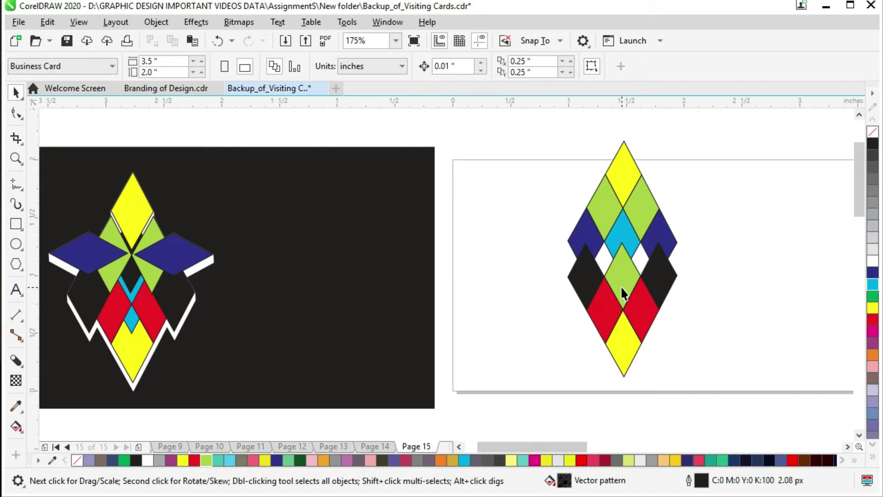
# Fill the upper group's centre diamond with black and the lower group's centre diamond with cyan.
pyautogui.click(618, 235)
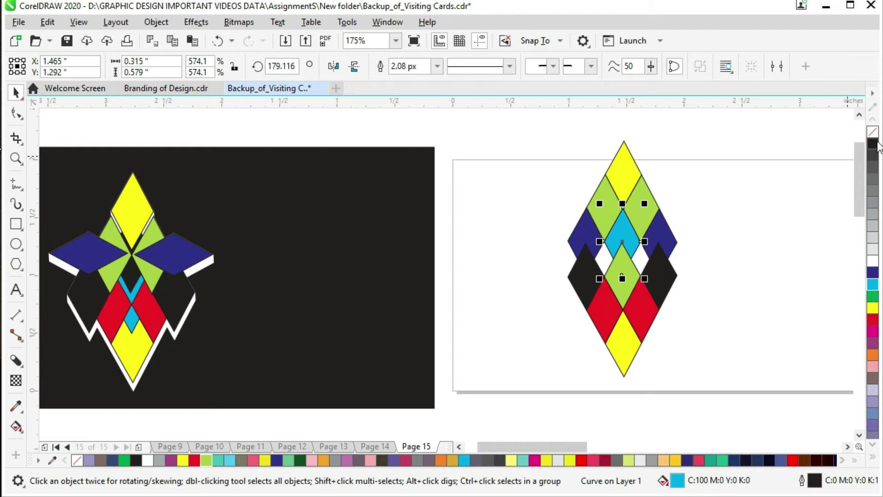
pyautogui.click(876, 144)
pyautogui.click(626, 288)
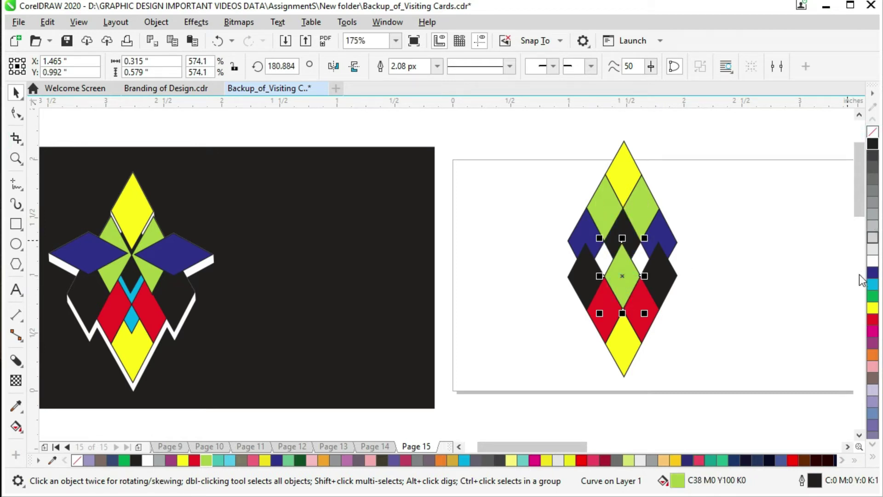
pyautogui.click(873, 284)
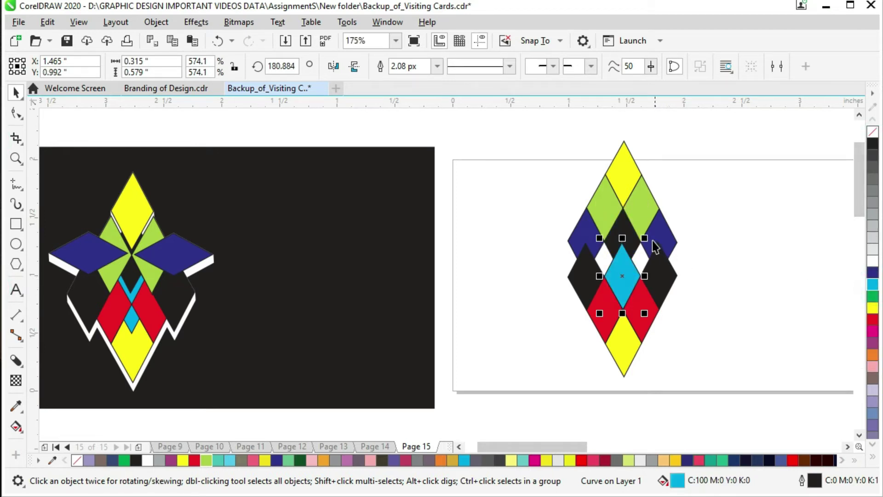
# Bring the black centre diamond to the front of the cyan one.
pyautogui.click(622, 219)
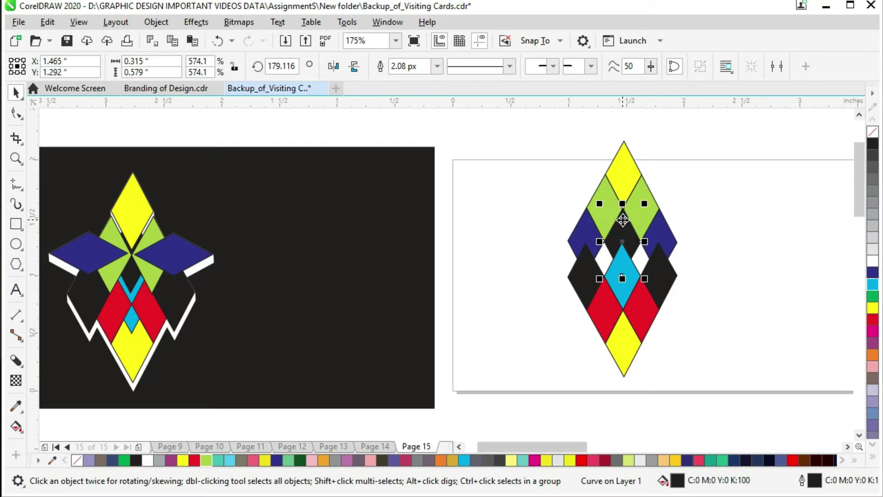
pyautogui.hotkey('shift', 'pageup')
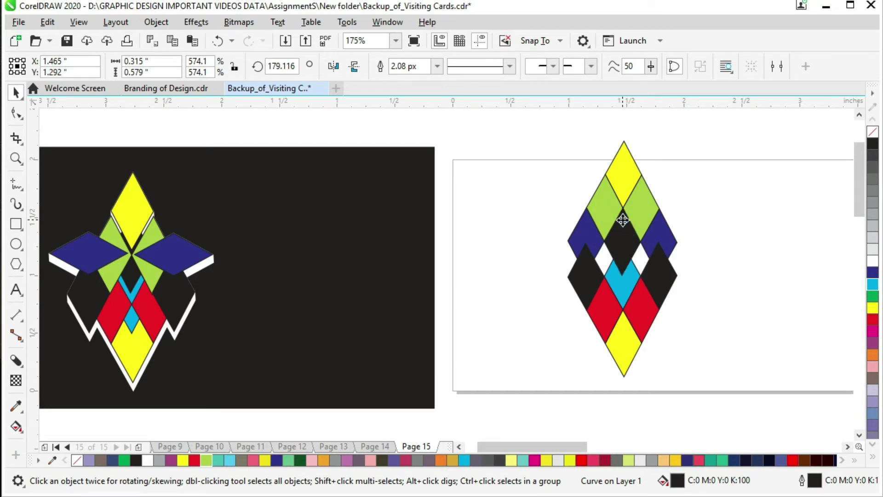
pyautogui.click(755, 256)
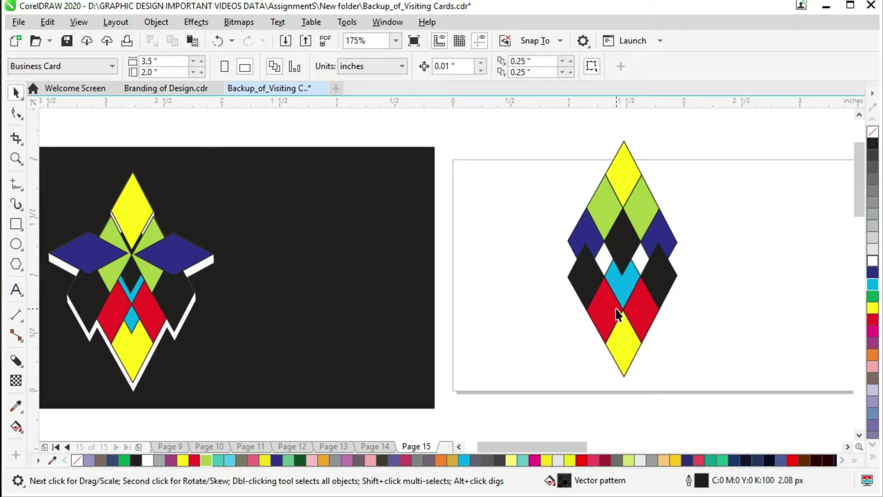
# Bring both dark blue side diamonds to the front of the black ones.
pyautogui.click(578, 236)
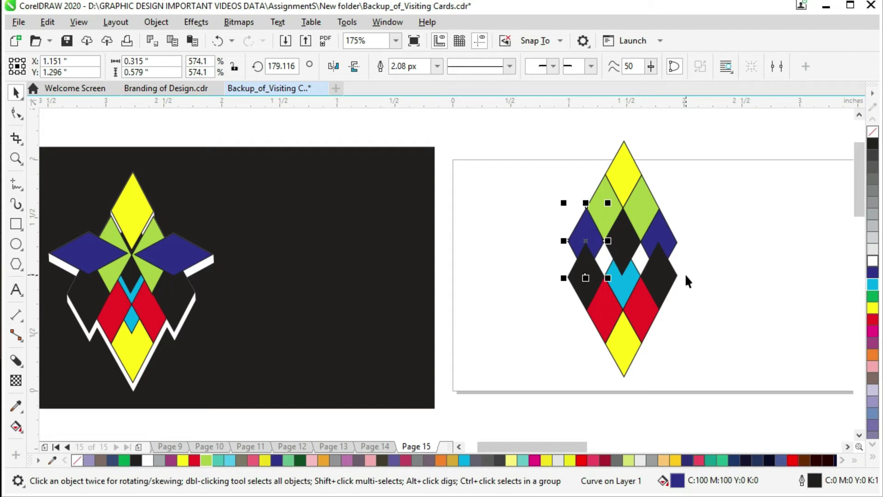
pyautogui.hotkey('shift', 'pageup')
pyautogui.click(670, 235)
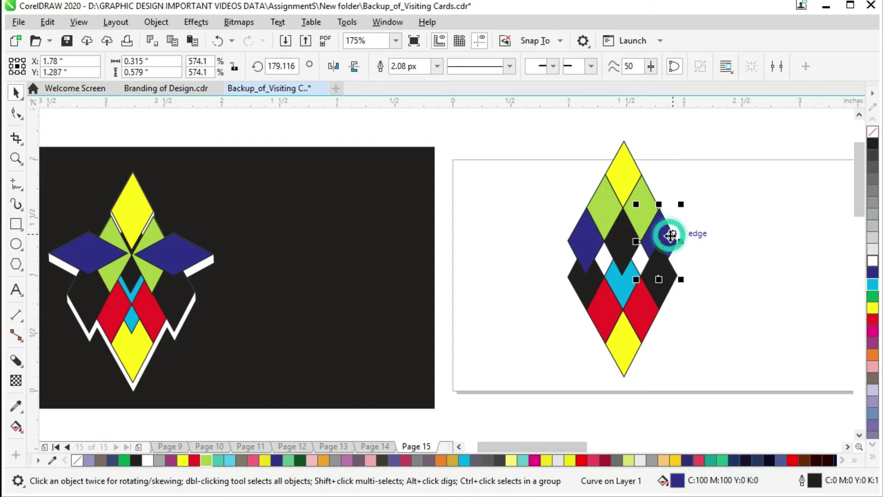
pyautogui.hotkey('shift', 'pageup')
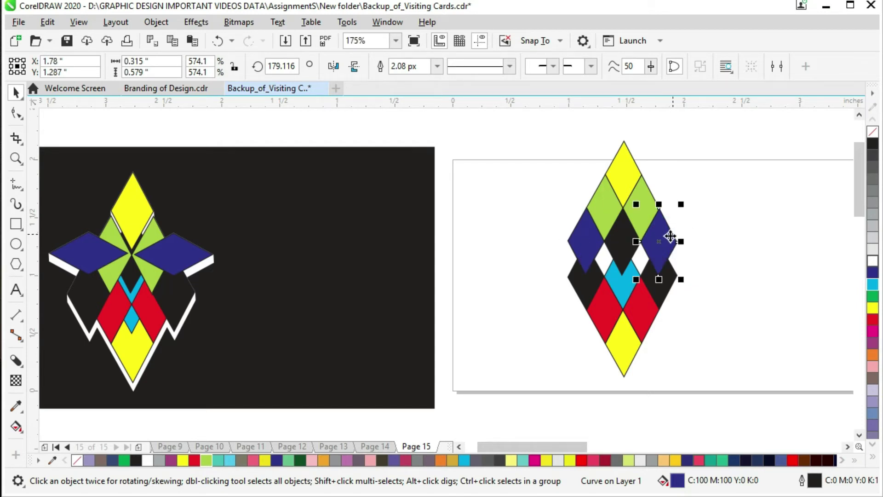
pyautogui.click(732, 239)
# Set the rotation angle of each dark blue side diamond to 90 degrees.
pyautogui.click(586, 242)
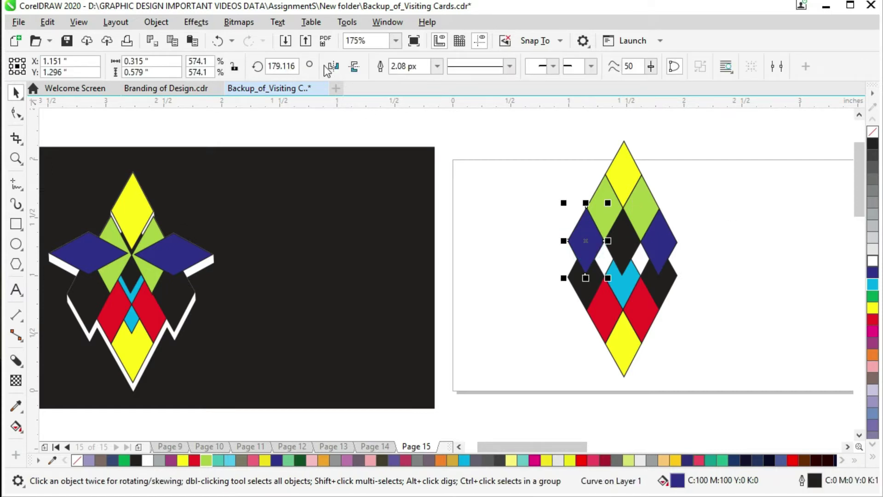
pyautogui.click(277, 62)
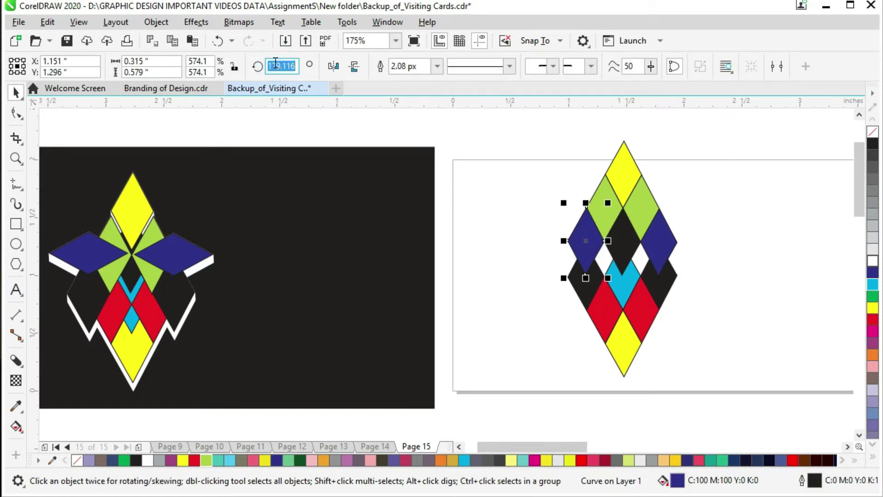
pyautogui.write('90')
pyautogui.press('Return')
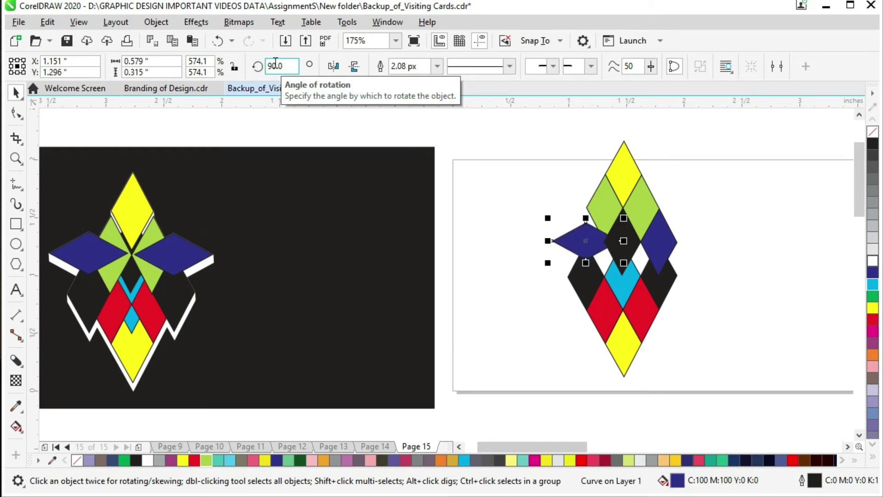
pyautogui.click(660, 242)
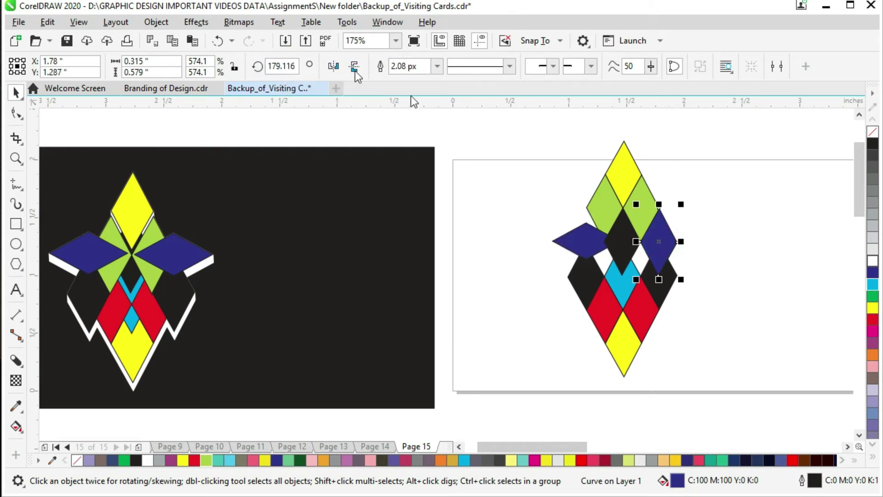
pyautogui.click(275, 65)
pyautogui.write('90')
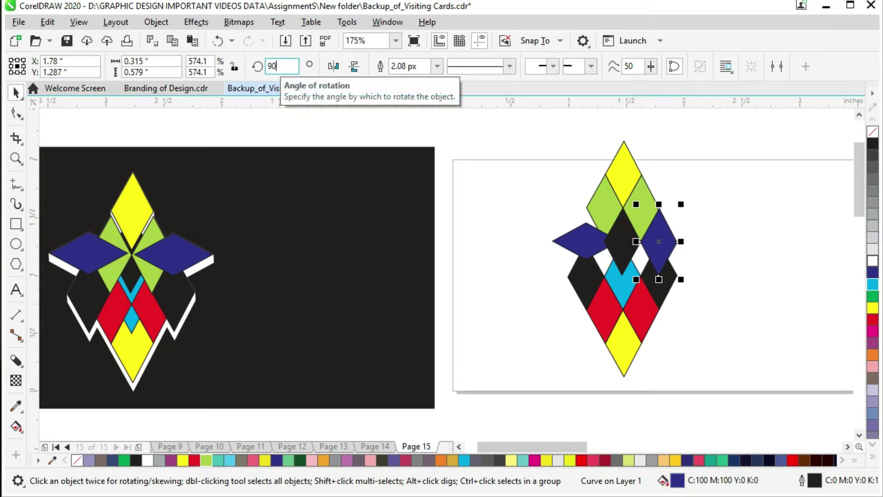
pyautogui.press('Return')
pyautogui.click(771, 310)
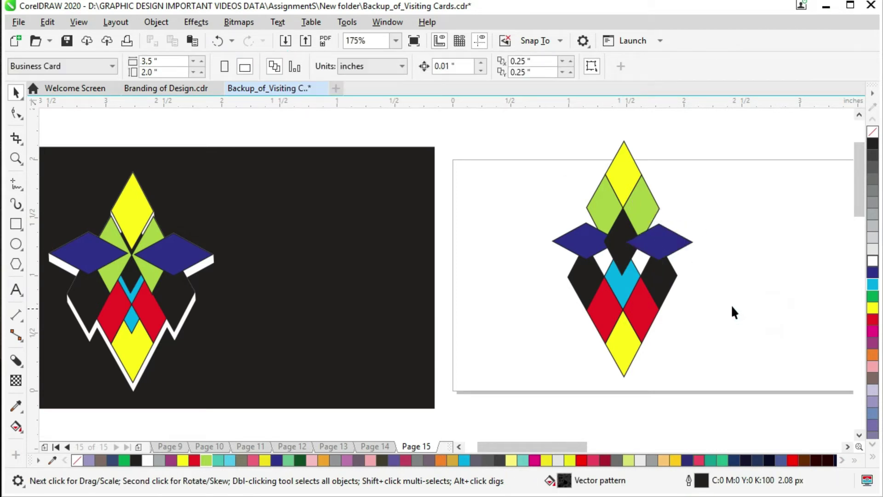
# Move the two red diamonds and the bottom yellow diamond together up about 0.22 inch over the cyan diamond.
pyautogui.click(601, 316)
pyautogui.keyDown('shift'); pyautogui.click(641, 311); pyautogui.keyUp('shift')
pyautogui.keyDown('shift'); pyautogui.click(628, 352); pyautogui.keyUp('shift')
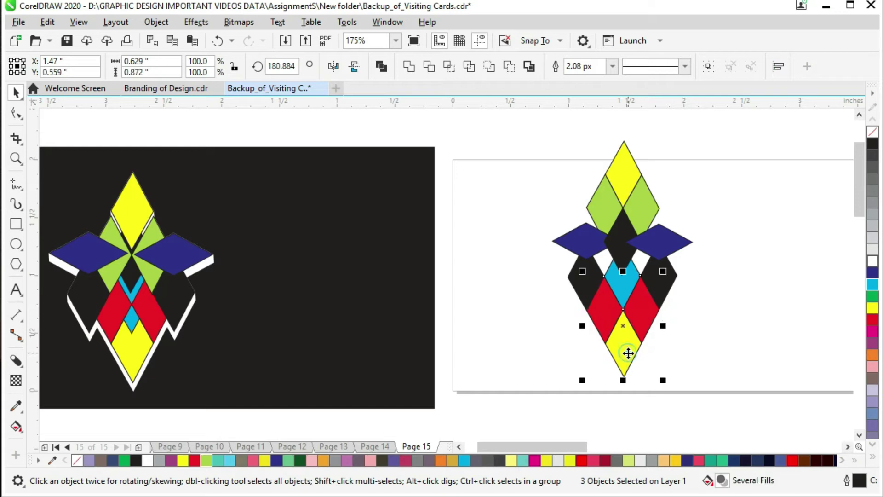
pyautogui.press('Up')
pyautogui.press('Up')
pyautogui.press('Up')
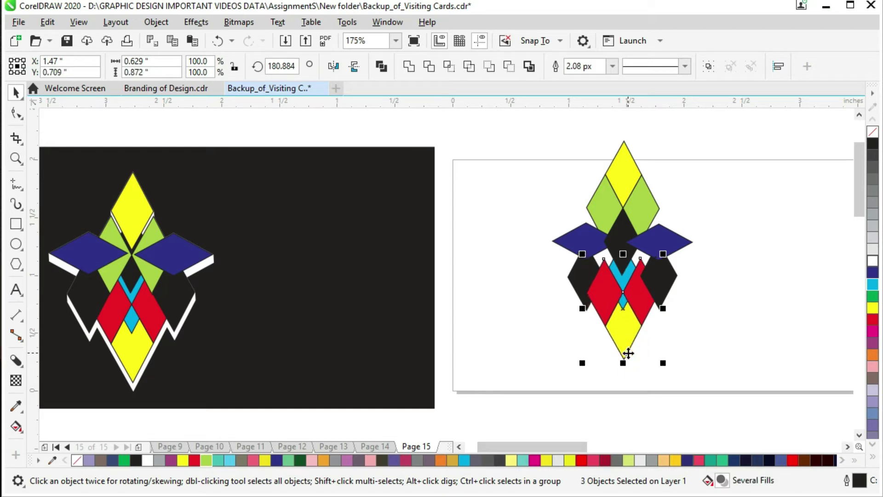
pyautogui.hotkey('ctrl', 'Up')
pyautogui.hotkey('ctrl', 'Up')
pyautogui.hotkey('ctrl', 'Up')
pyautogui.hotkey('ctrl', 'Up')
pyautogui.hotkey('ctrl', 'Up')
pyautogui.hotkey('ctrl', 'Up')
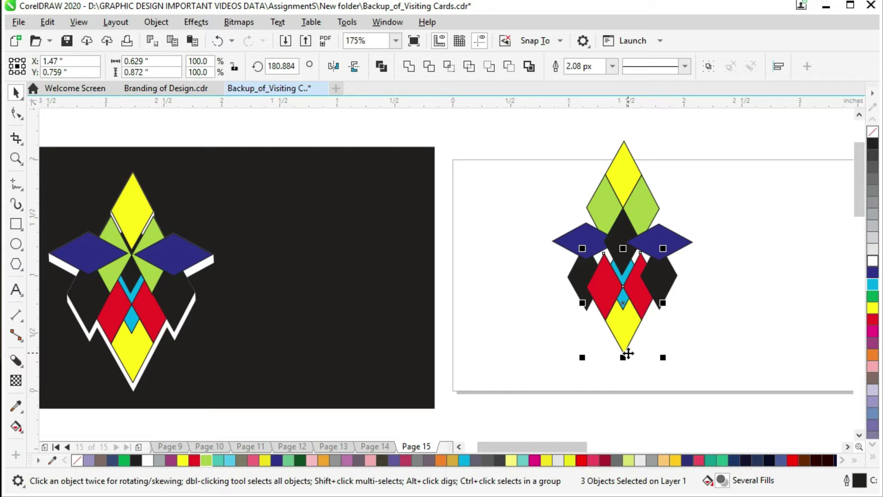
pyautogui.hotkey('ctrl', 'Up')
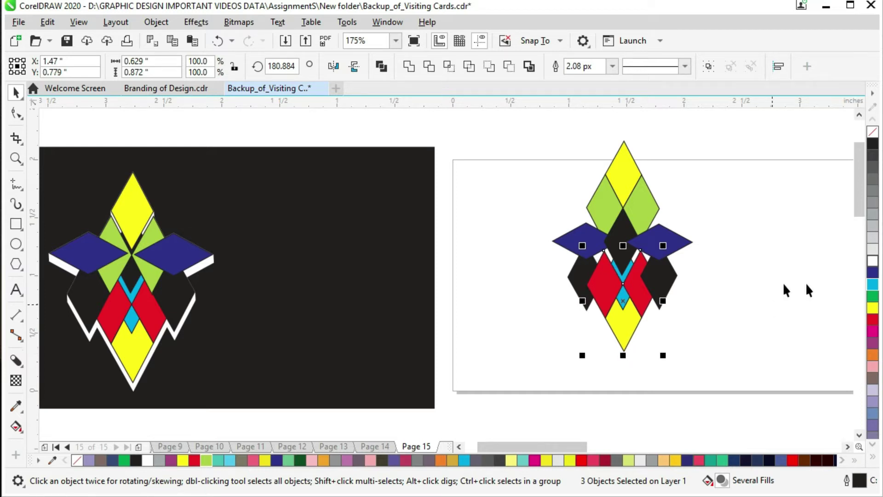
pyautogui.click(818, 276)
# Move the two green diamonds together down about 0.32 inch so they sit between the dark blue side diamonds.
pyautogui.click(606, 211)
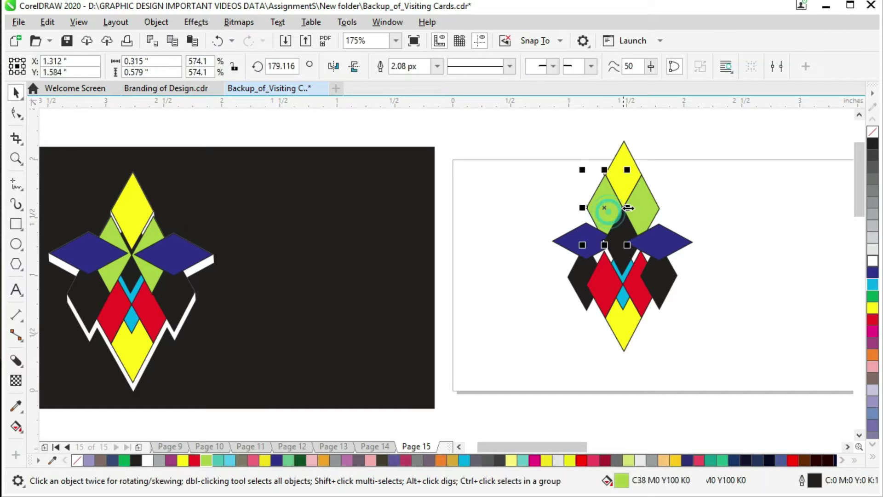
pyautogui.keyDown('shift'); pyautogui.click(651, 205); pyautogui.keyUp('shift')
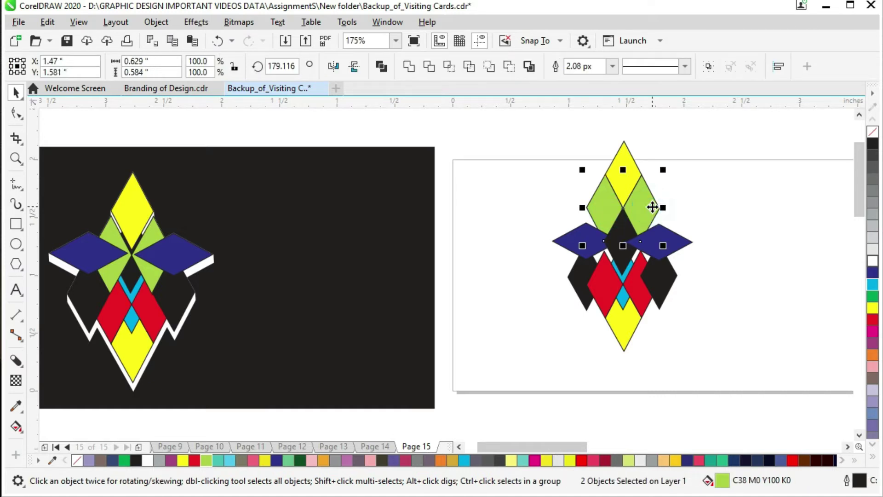
pyautogui.hotkey('ctrl', 'Down')
pyautogui.hotkey('ctrl', 'Down')
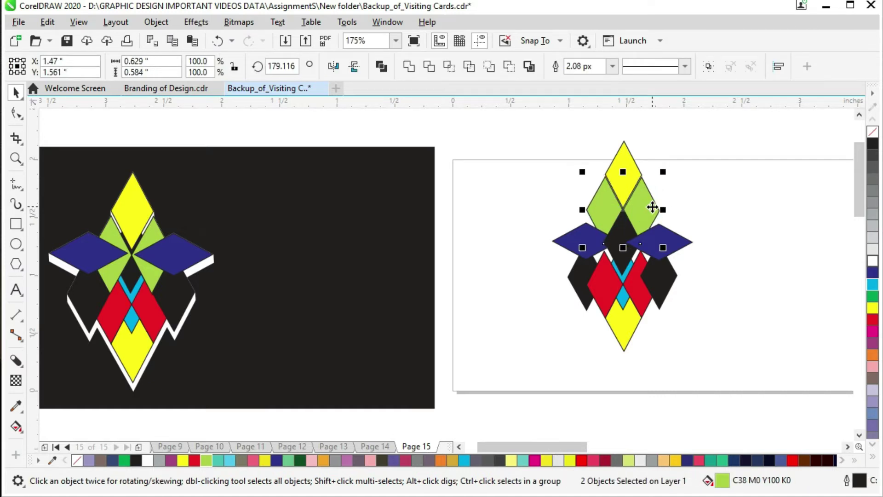
pyautogui.hotkey('ctrl', 'Down')
pyautogui.hotkey('ctrl', 'Down')
pyautogui.hotkey('ctrl', 'Down')
pyautogui.hotkey('ctrl', 'Down')
pyautogui.hotkey('ctrl', 'Down')
pyautogui.hotkey('ctrl', 'Down')
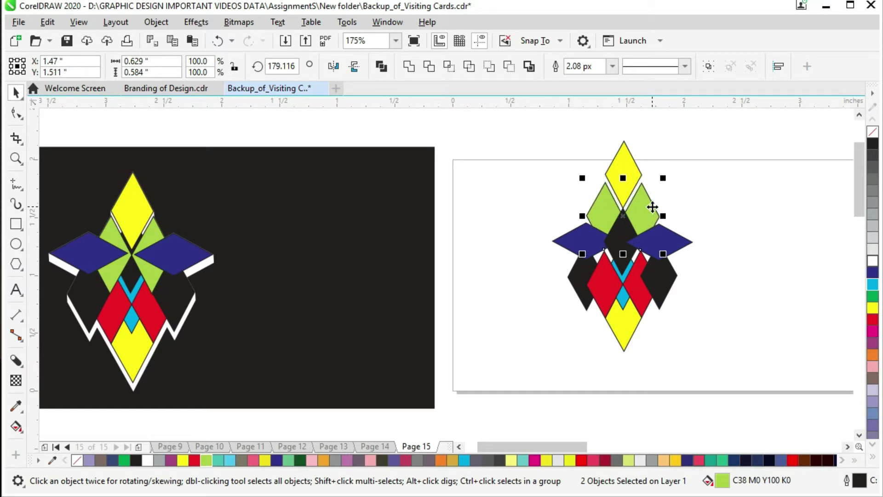
pyautogui.hotkey('ctrl', 'Down')
pyautogui.hotkey('ctrl', 'Down')
pyautogui.hotkey('ctrl', 'Down')
pyautogui.hotkey('ctrl', 'Down')
pyautogui.hotkey('ctrl', 'Down')
pyautogui.hotkey('ctrl', 'Down')
pyautogui.hotkey('ctrl', 'Down')
pyautogui.hotkey('ctrl', 'Down')
pyautogui.hotkey('ctrl', 'Down')
pyautogui.hotkey('ctrl', 'Down')
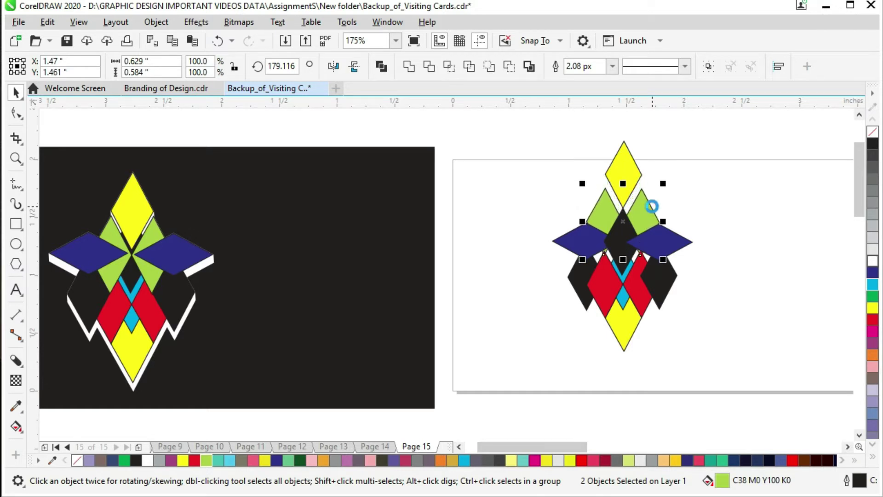
pyautogui.hotkey('ctrl', 'Down')
pyautogui.hotkey('ctrl', 'Down')
pyautogui.hotkey('ctrl', 'Down')
pyautogui.hotkey('ctrl', 'Down')
pyautogui.hotkey('ctrl', 'Down')
pyautogui.hotkey('ctrl', 'Down')
pyautogui.hotkey('ctrl', 'Down')
pyautogui.hotkey('ctrl', 'Down')
pyautogui.hotkey('ctrl', 'Down')
pyautogui.hotkey('ctrl', 'Down')
pyautogui.hotkey('ctrl', 'Down')
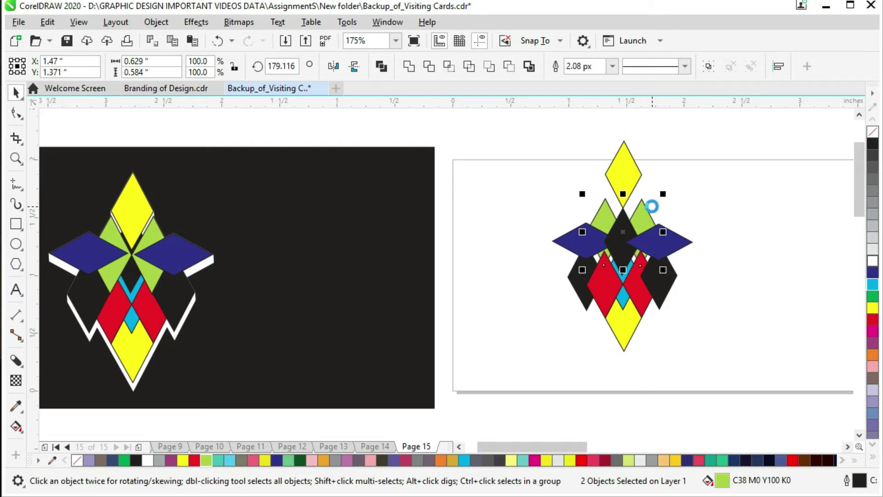
pyautogui.hotkey('ctrl', 'Down')
pyautogui.hotkey('ctrl', 'Down')
pyautogui.hotkey('ctrl', 'Down')
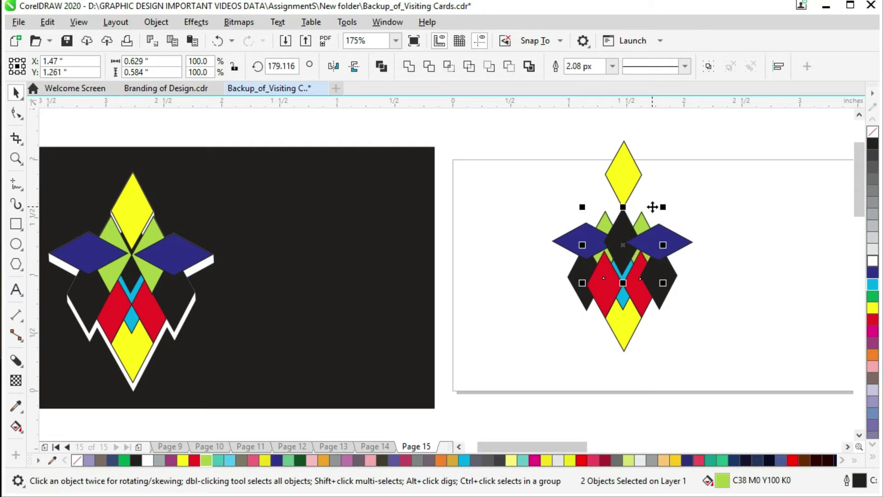
# Bring the two green diamonds to the front and restack the left dark blue diamond above them.
pyautogui.hotkey('shift', 'pageup')
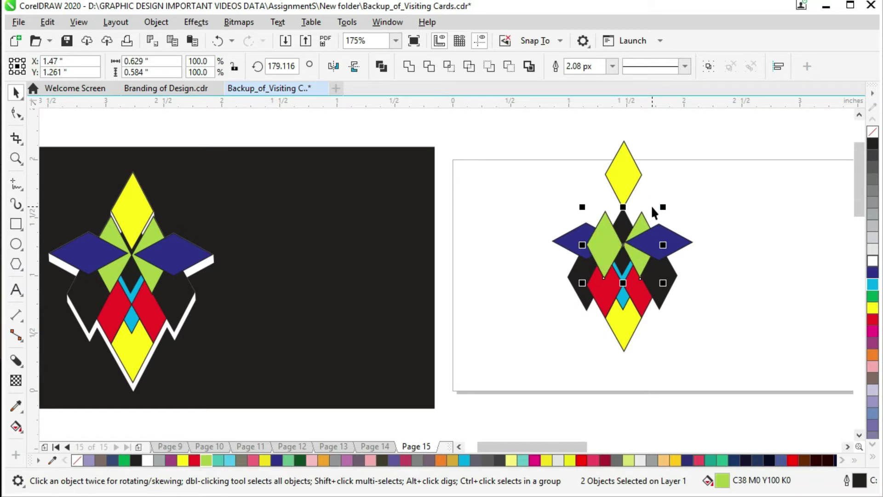
pyautogui.click(761, 250)
pyautogui.click(585, 237)
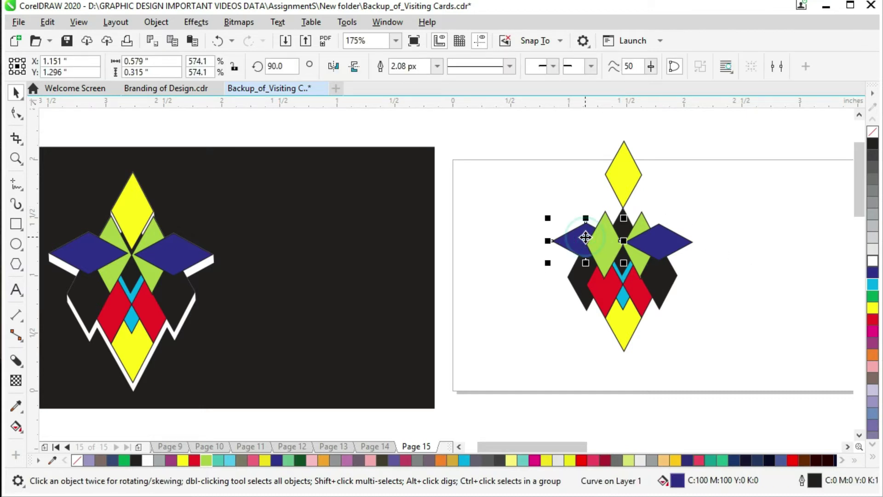
pyautogui.hotkey('shift', 'pageup')
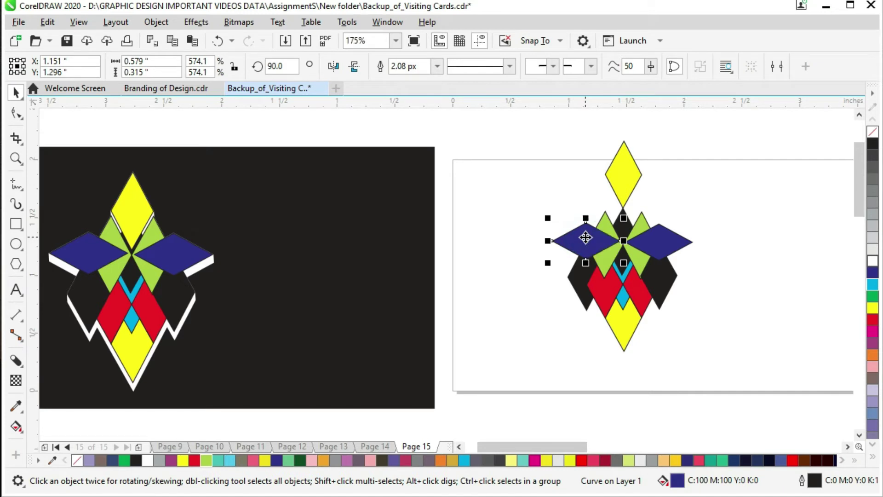
pyautogui.click(859, 315)
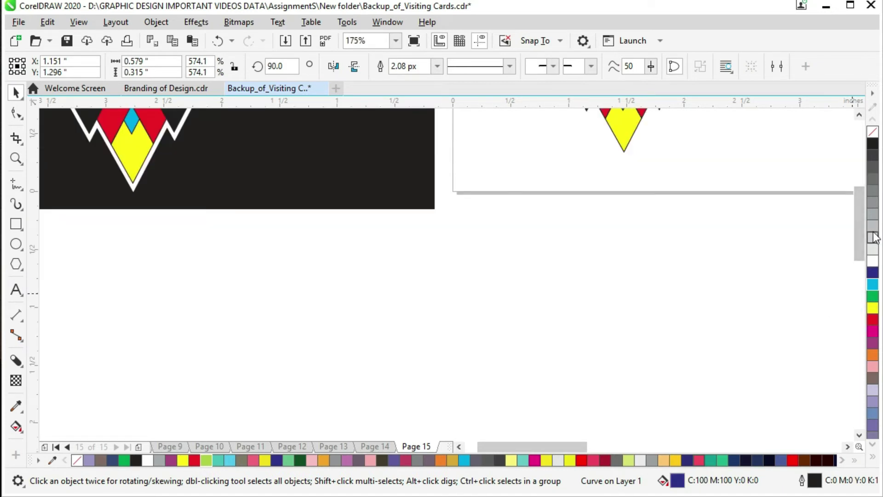
pyautogui.moveTo(857, 231); pyautogui.dragTo(857, 186)
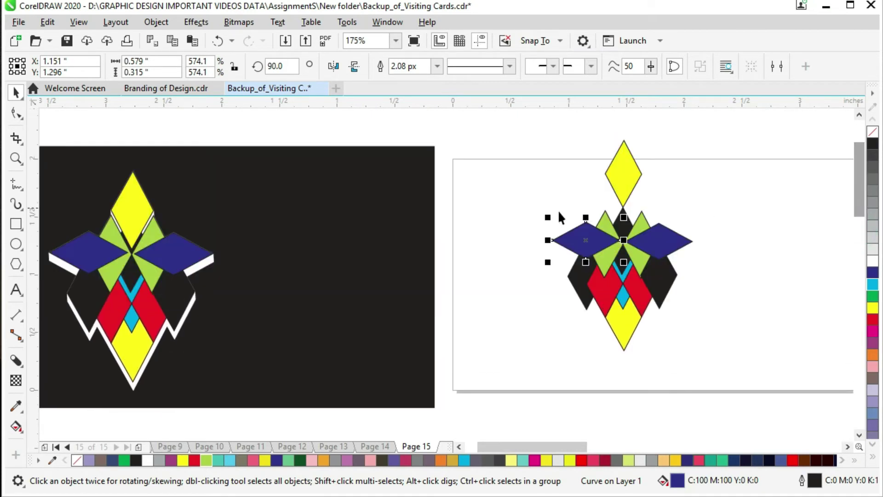
pyautogui.click(722, 250)
# Move the top yellow diamond down about 0.27 inch so its lower tip meets the centre of the logo.
pyautogui.click(627, 180)
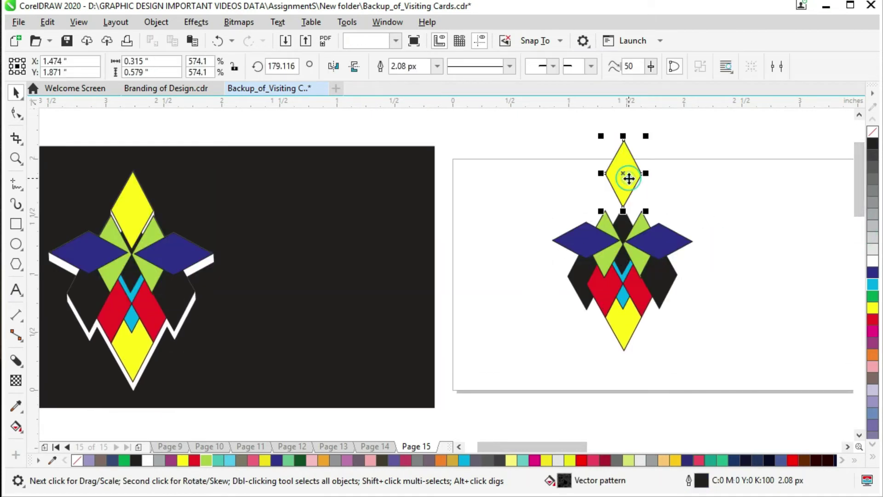
pyautogui.press('Down')
pyautogui.press('Down')
pyautogui.press('Down')
pyautogui.press('Down')
pyautogui.press('Down')
pyautogui.press('Down')
pyautogui.press('Down')
pyautogui.press('Down')
pyautogui.press('Down')
pyautogui.press('Down')
pyautogui.press('Down')
pyautogui.press('Down')
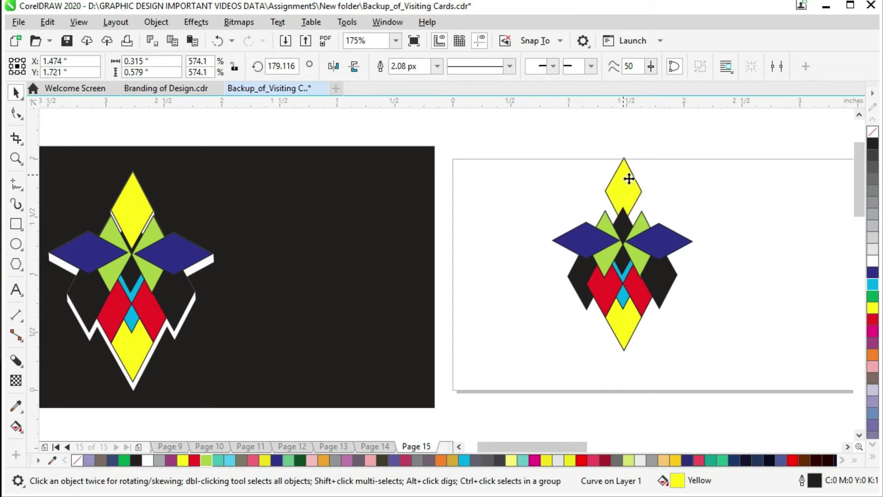
pyautogui.press('Down')
pyautogui.press('Down')
pyautogui.press('Down')
pyautogui.press('Down')
pyautogui.press('Down')
pyautogui.press('Down')
pyautogui.press('Down')
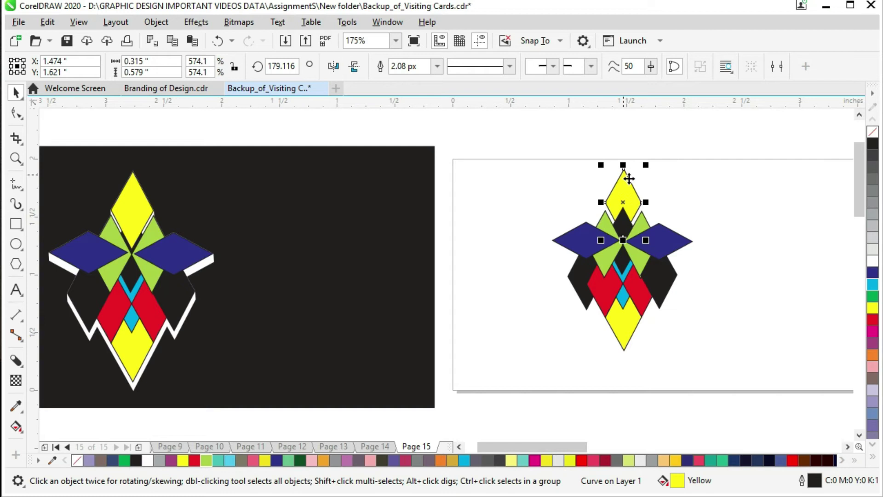
pyautogui.press('Up')
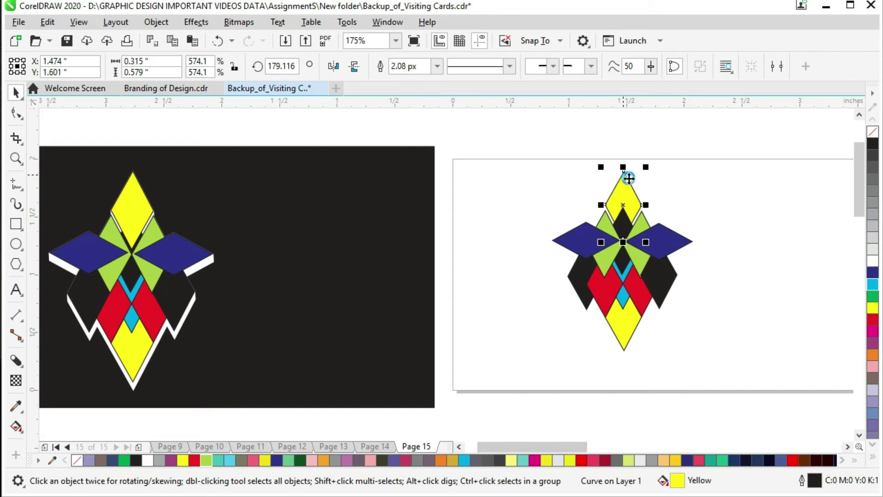
# Bring the top yellow diamond to the front of the black one and save the document.
pyautogui.hotkey('shift', 'pageup')
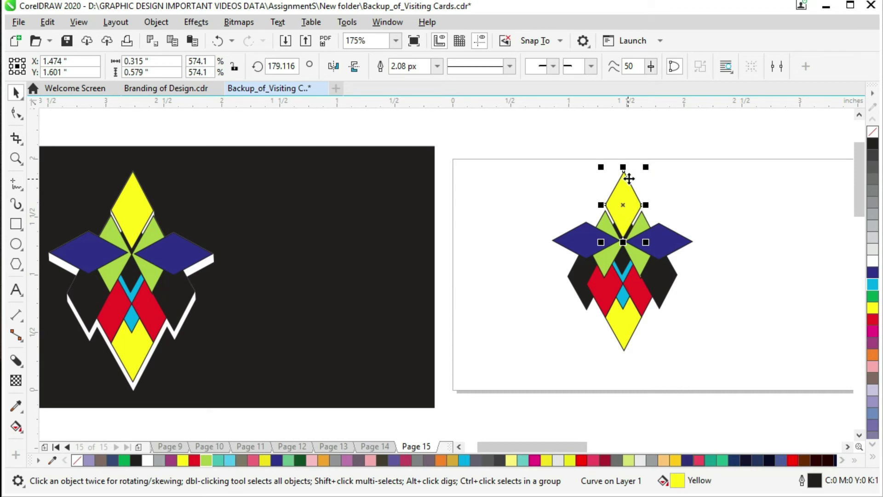
pyautogui.click(749, 262)
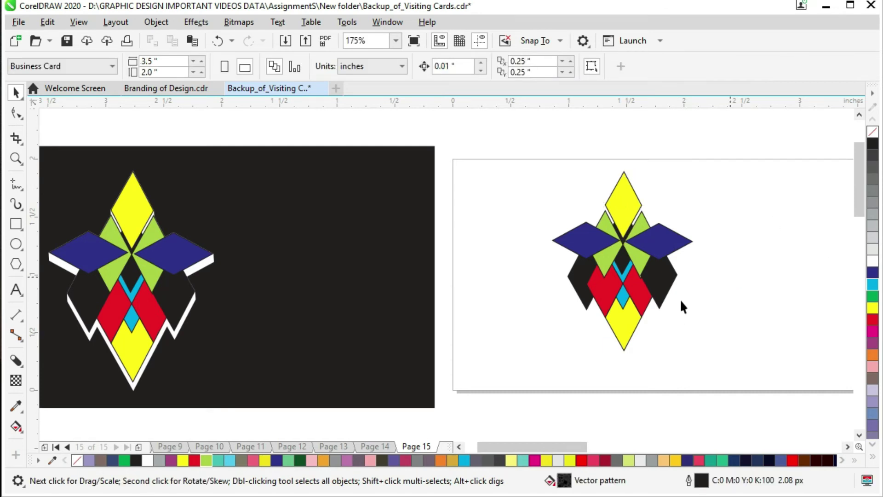
pyautogui.hotkey('ctrl', 's')
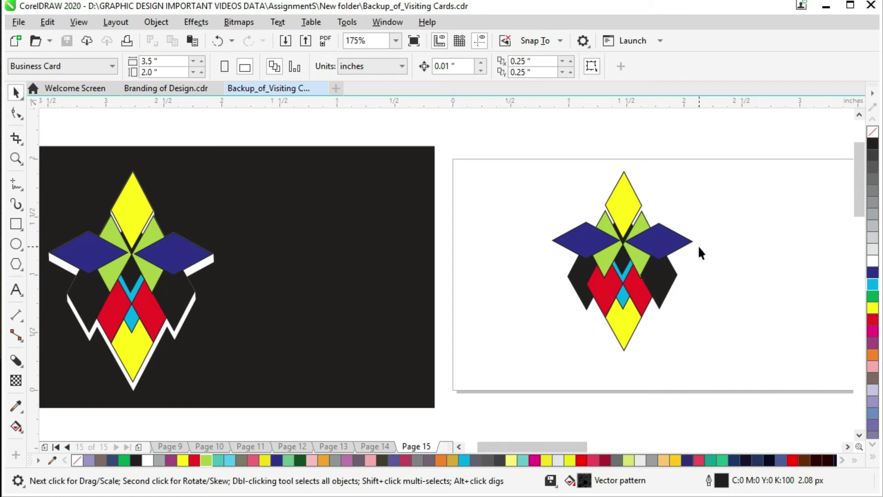
pyautogui.click(701, 208)
pyautogui.moveTo(661, 241); pyautogui.dragTo(738, 243)
pyautogui.hotkey('ctrl', 'z')
pyautogui.click(669, 267)
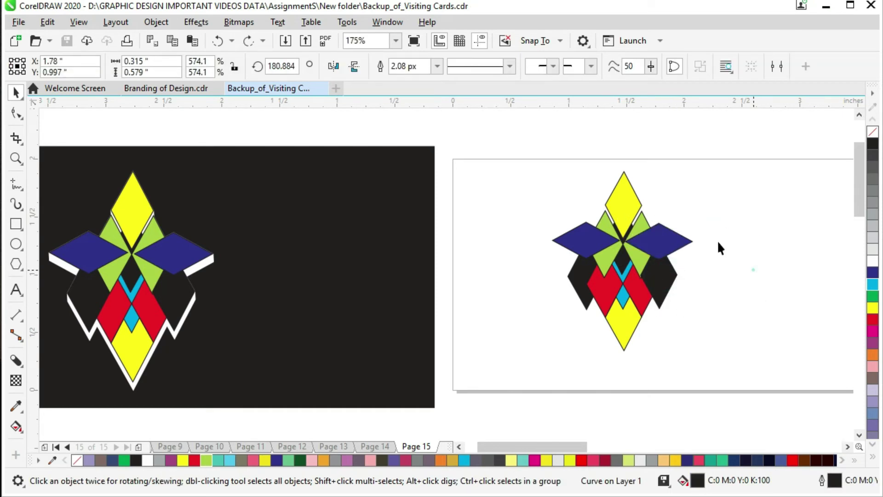
# Group all the diamonds of the recreated logo into one object.
pyautogui.moveTo(726, 340); pyautogui.dragTo(742, 374)
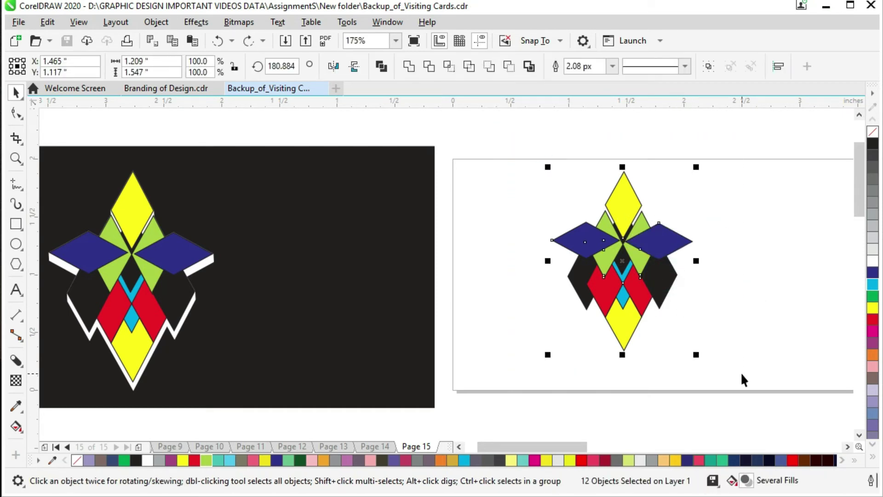
pyautogui.hotkey('ctrl', 'g')
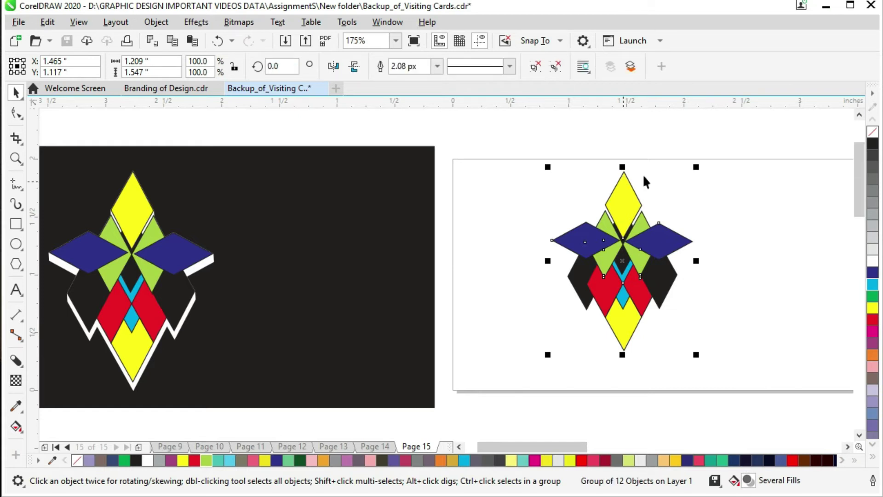
pyautogui.click(587, 200)
pyautogui.click(616, 238)
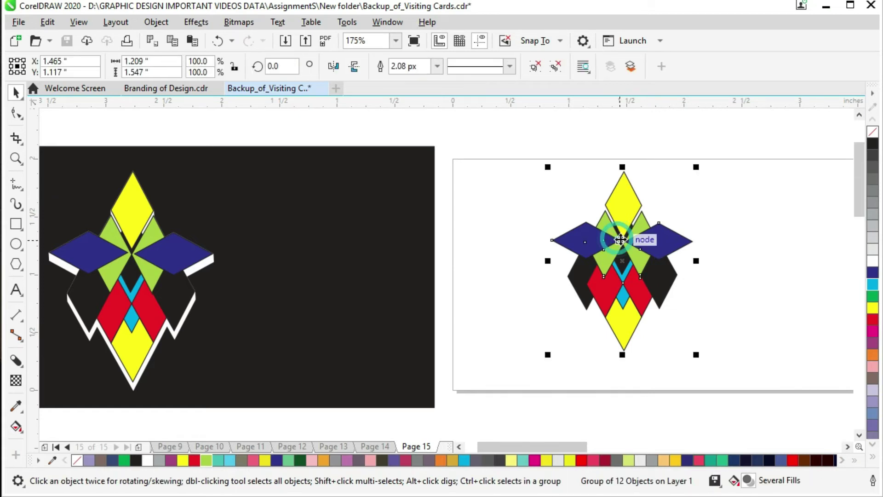
pyautogui.click(476, 236)
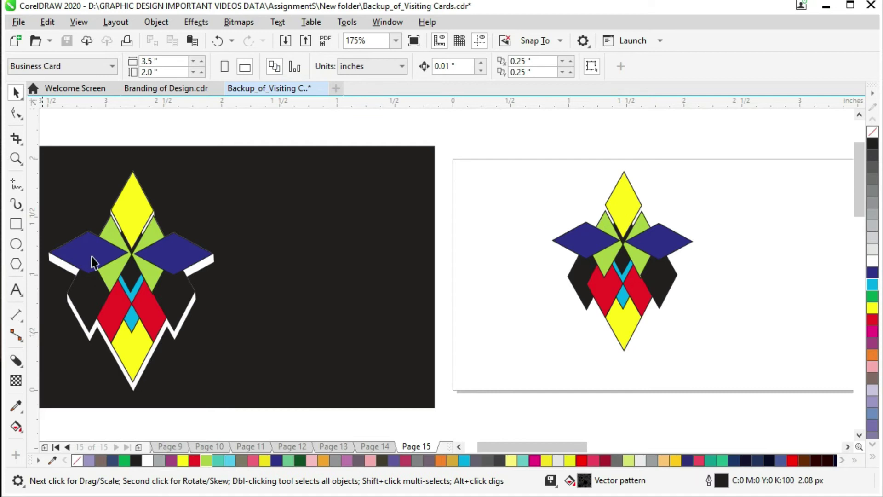
pyautogui.click(490, 240)
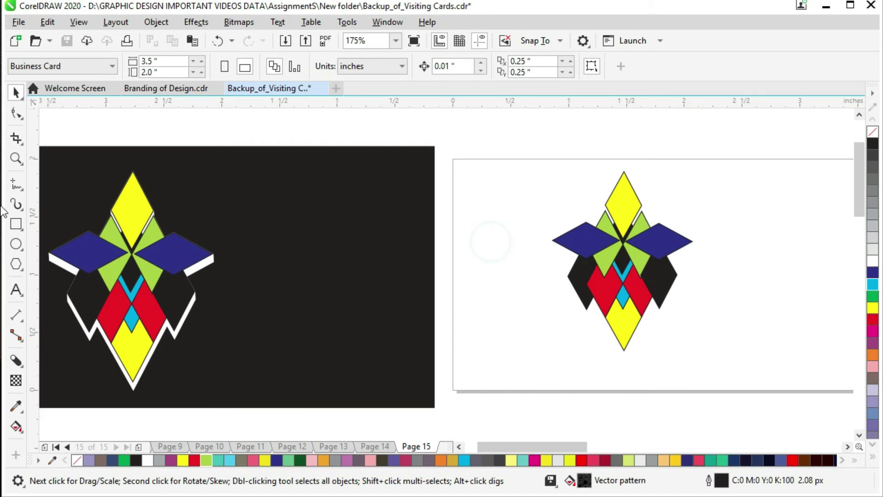
# Create a page-sized rectangle behind the logo, fill it black and save the document.
pyautogui.doubleClick(16, 224)
pyautogui.click(874, 141)
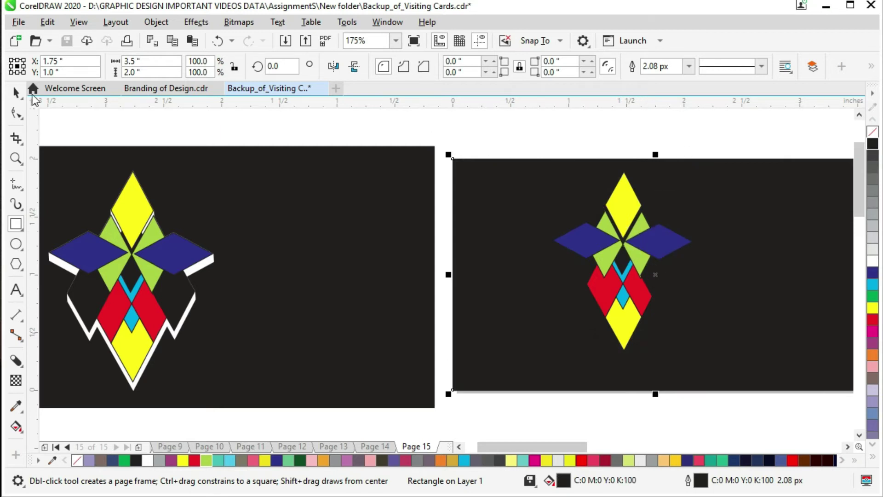
pyautogui.hotkey('ctrl', 's')
# Apply a downward block shadow about 0.125 inch deep at about 270 degrees to the grouped logo.
pyautogui.click(16, 92)
pyautogui.click(534, 129)
pyautogui.moveTo(535, 130); pyautogui.dragTo(725, 366)
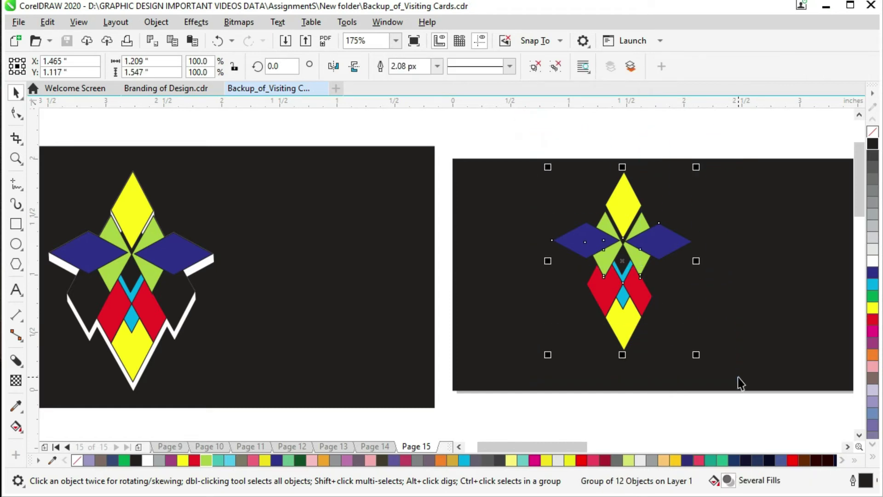
pyautogui.click(15, 360)
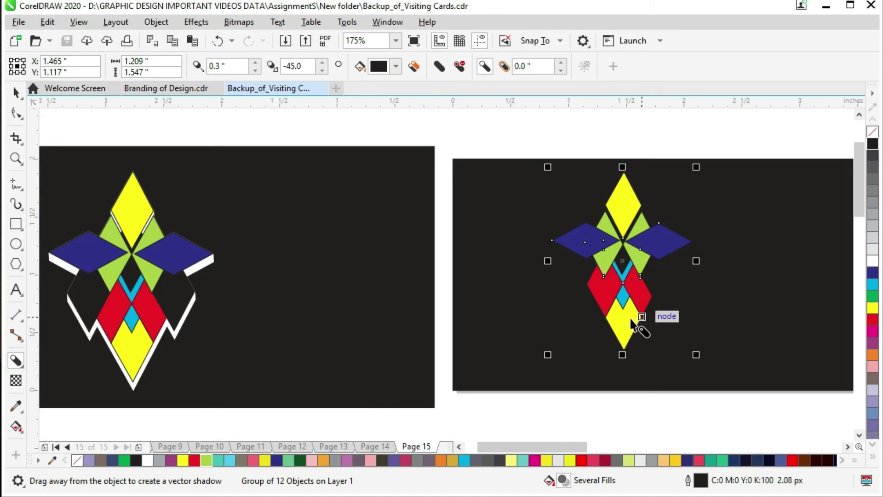
pyautogui.moveTo(624, 334); pyautogui.dragTo(625, 278)
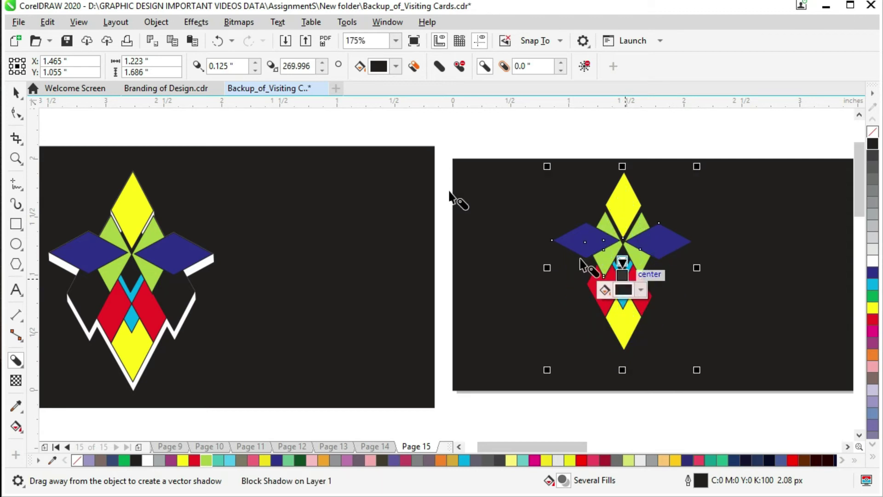
# Try to set the block shadow's colour to white from the document palette.
pyautogui.click(396, 67)
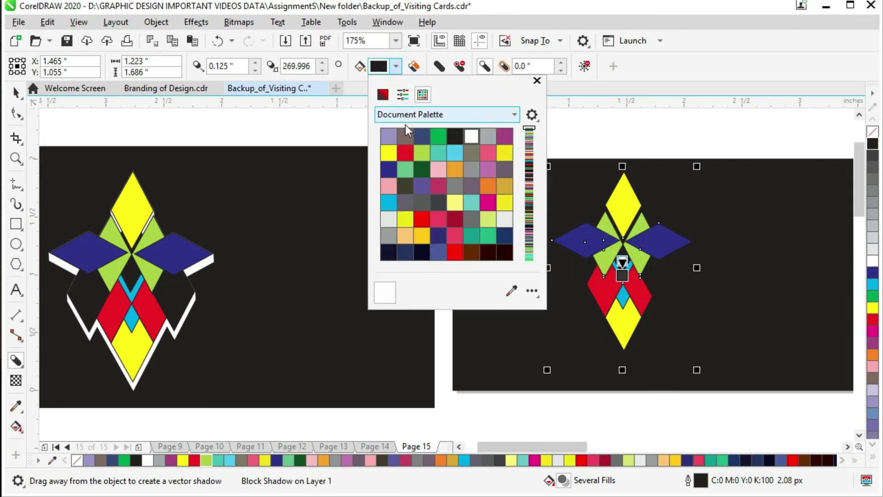
pyautogui.click(469, 135)
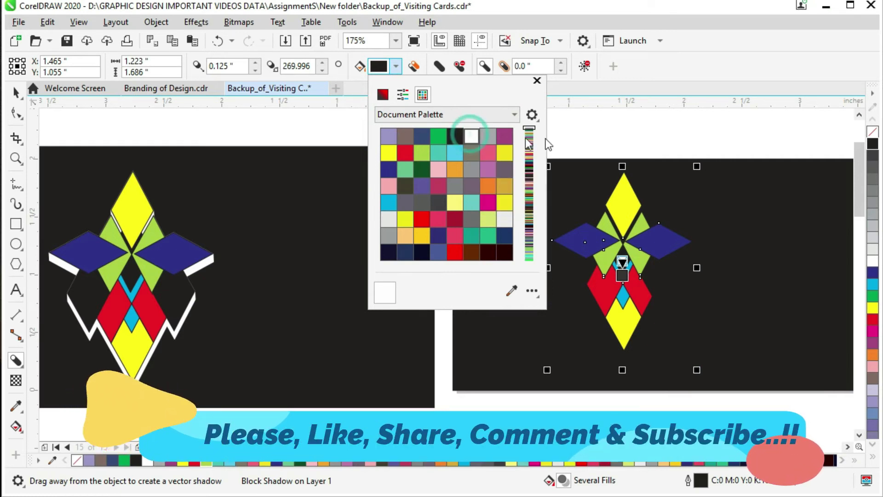
pyautogui.click(581, 128)
pyautogui.click(588, 249)
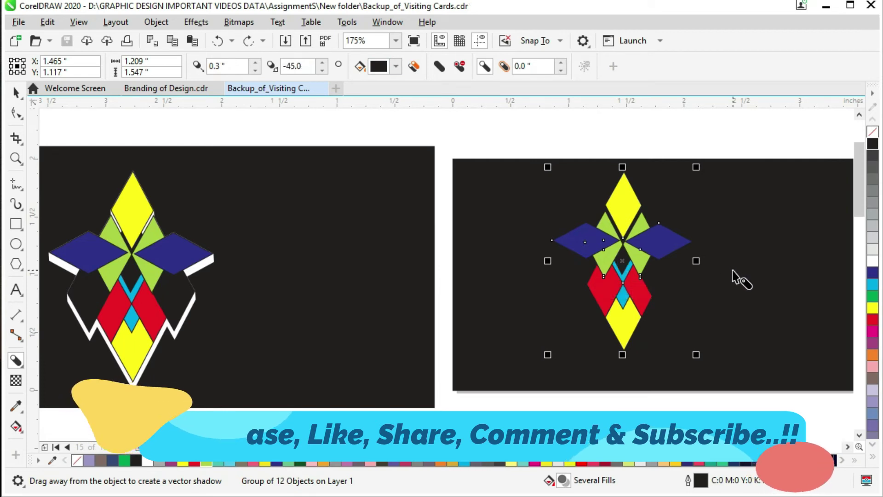
# Undo the block shadow and the black page-sized rectangle behind the logo.
pyautogui.hotkey('ctrl', 'z')
pyautogui.hotkey('ctrl', 'z')
pyautogui.moveTo(625, 329)
pyautogui.mouseDown()
pyautogui.moveTo(629, 343)
pyautogui.moveTo(627, 326)
pyautogui.mouseUp()
pyautogui.moveTo(628, 306); pyautogui.dragTo(639, 320)
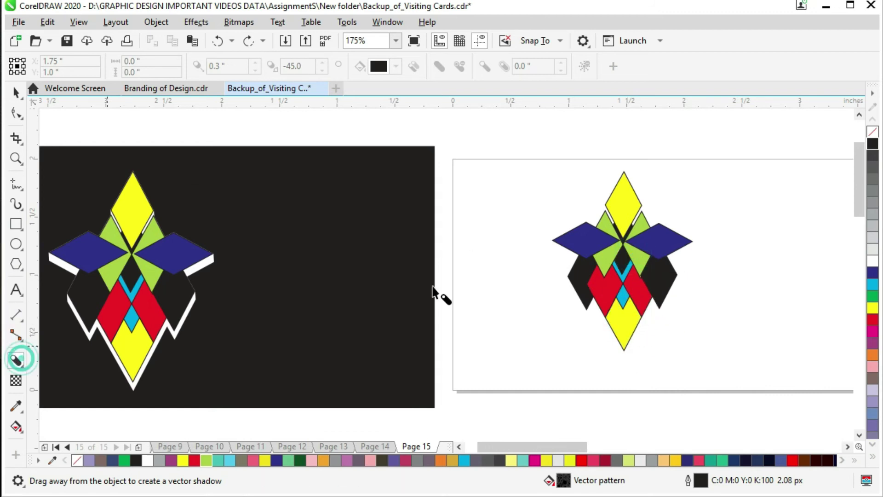
# Apply a block shadow to the grouped logo, extending downward about 0.115 inch at about 268 degrees.
pyautogui.click(614, 250)
pyautogui.moveTo(622, 339); pyautogui.dragTo(623, 329)
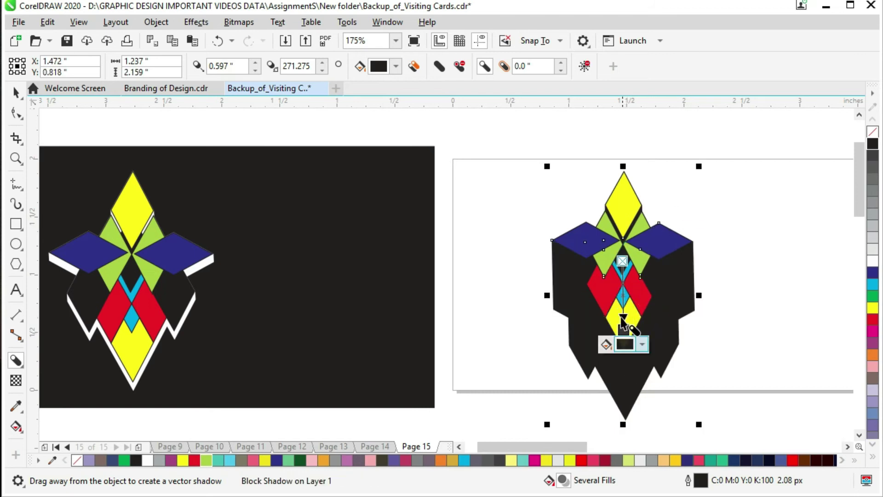
pyautogui.moveTo(623, 316); pyautogui.dragTo(624, 275)
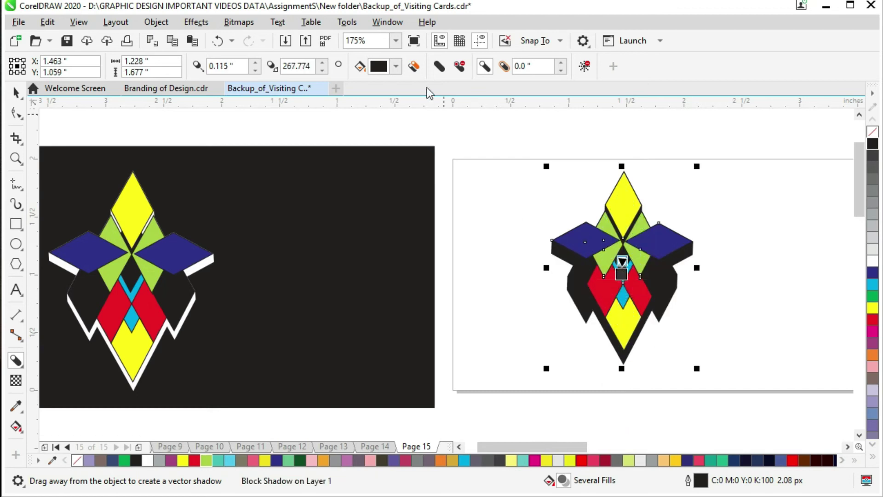
# Add a page-sized rectangle behind the logo and fill it with black.
pyautogui.click(504, 189)
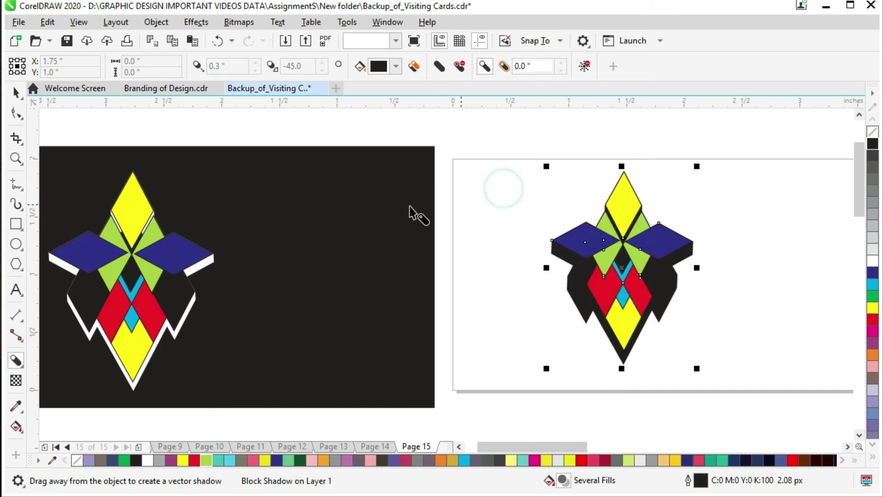
pyautogui.doubleClick(16, 225)
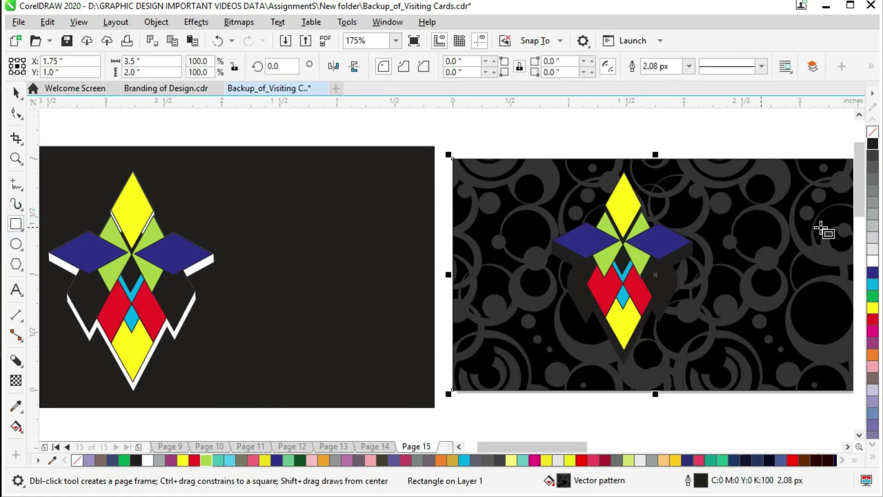
pyautogui.click(874, 159)
# Try to recolour the grouped logo's block shadow white and extend it to about 0.243 inch deep at about 277 degrees.
pyautogui.click(606, 246)
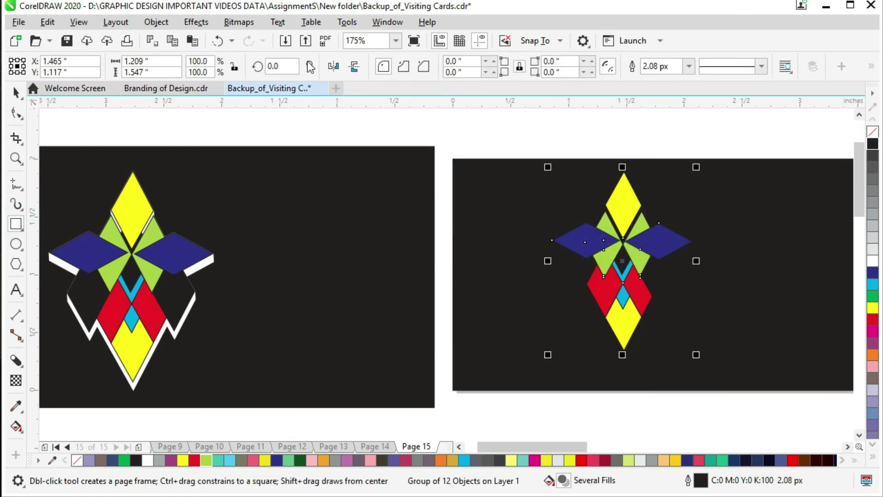
pyautogui.click(18, 362)
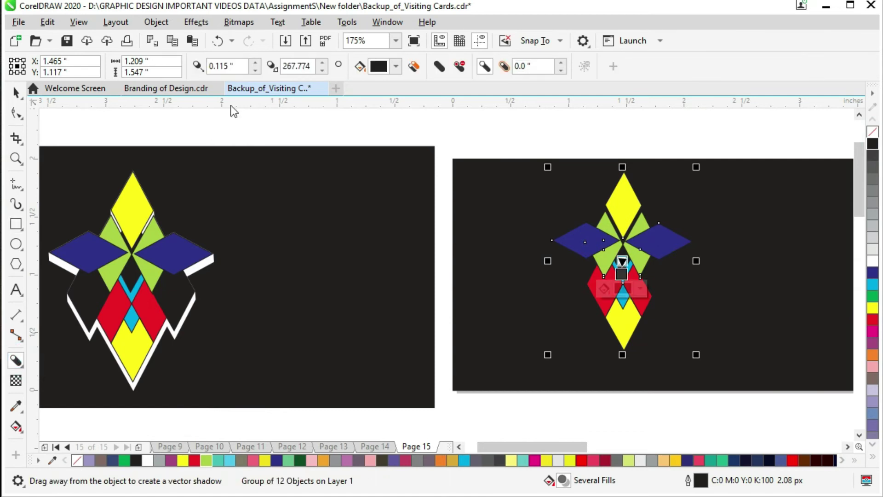
pyautogui.click(396, 67)
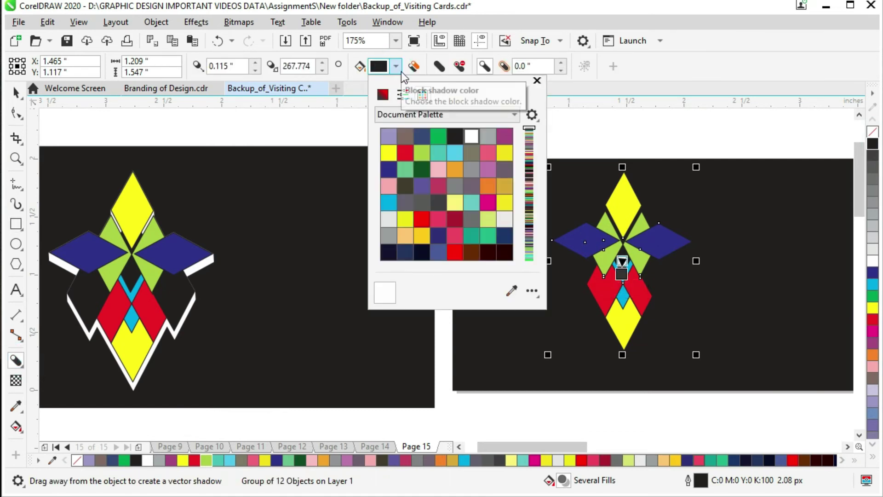
pyautogui.click(470, 137)
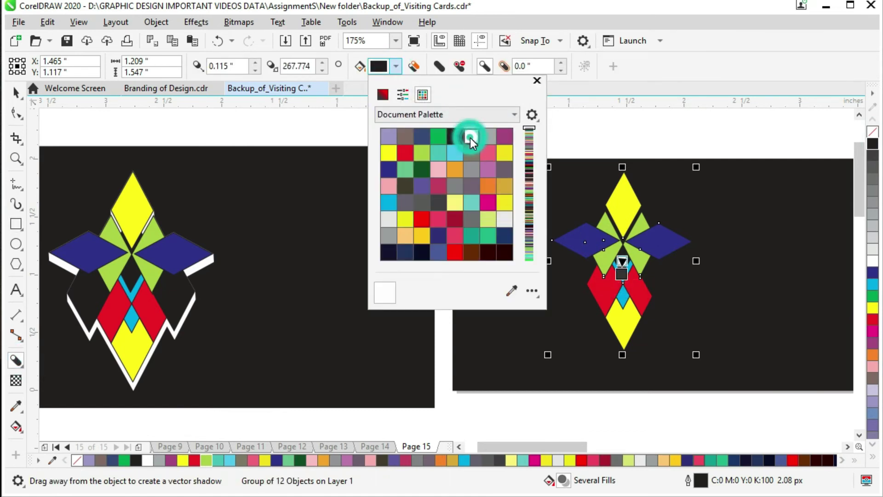
pyautogui.click(623, 357)
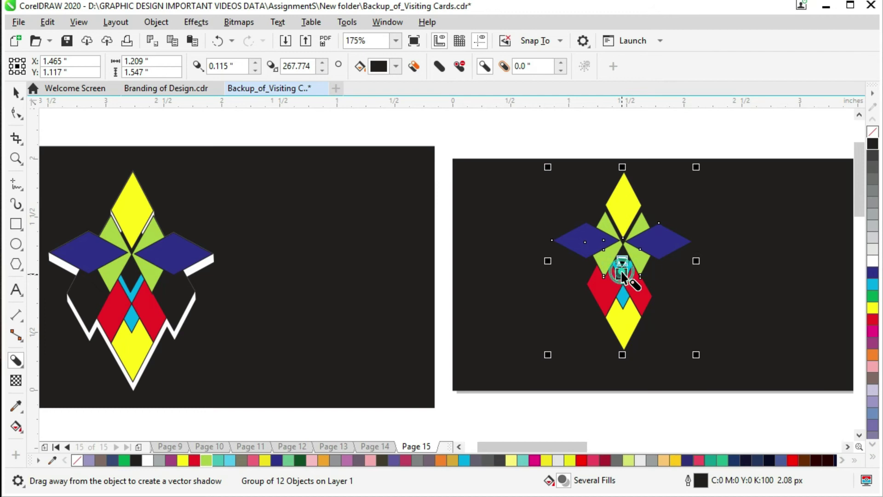
pyautogui.moveTo(623, 275); pyautogui.dragTo(626, 288)
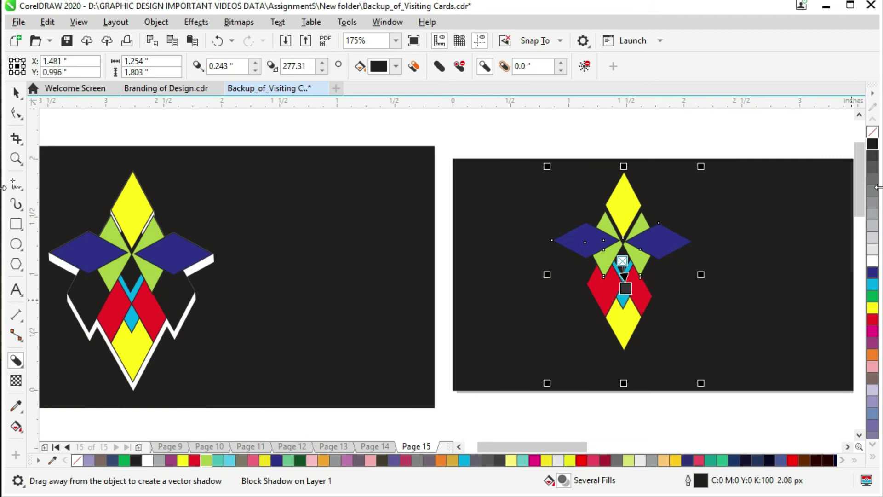
pyautogui.click(873, 262)
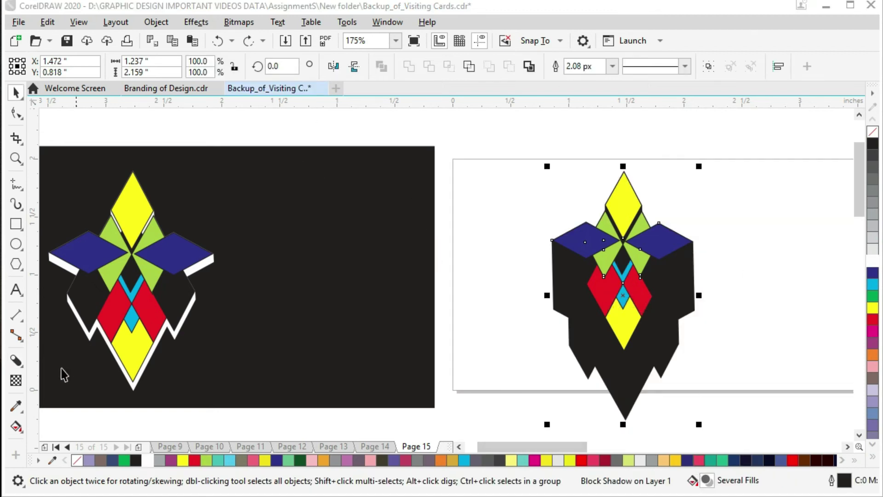
# Set the block shadow's colour to white (C0 M0 Y0 K0) by sampling the white palette swatch with the eyedropper.
pyautogui.click(16, 361)
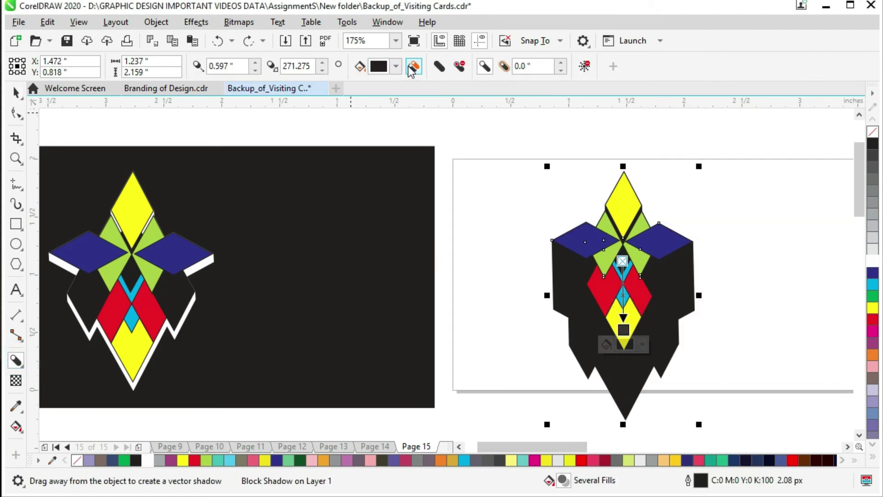
pyautogui.click(396, 66)
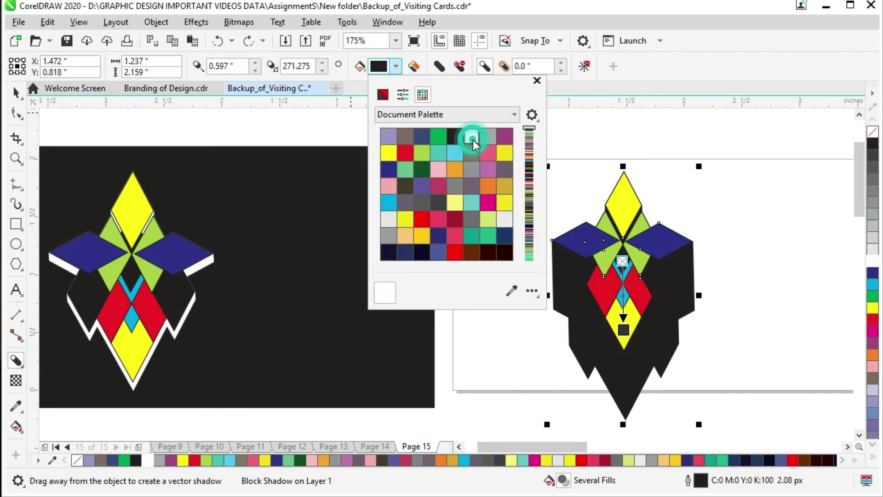
pyautogui.click(618, 394)
pyautogui.click(626, 351)
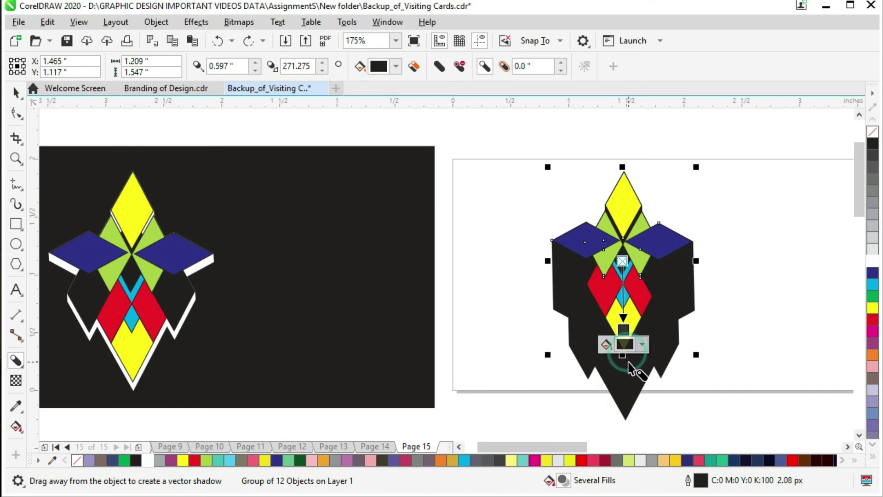
pyautogui.click(641, 344)
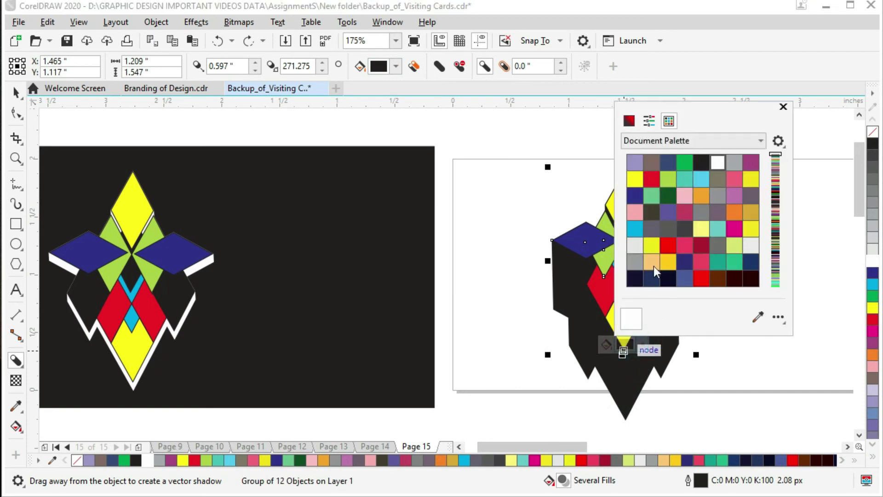
pyautogui.click(717, 157)
pyautogui.click(718, 158)
pyautogui.click(758, 317)
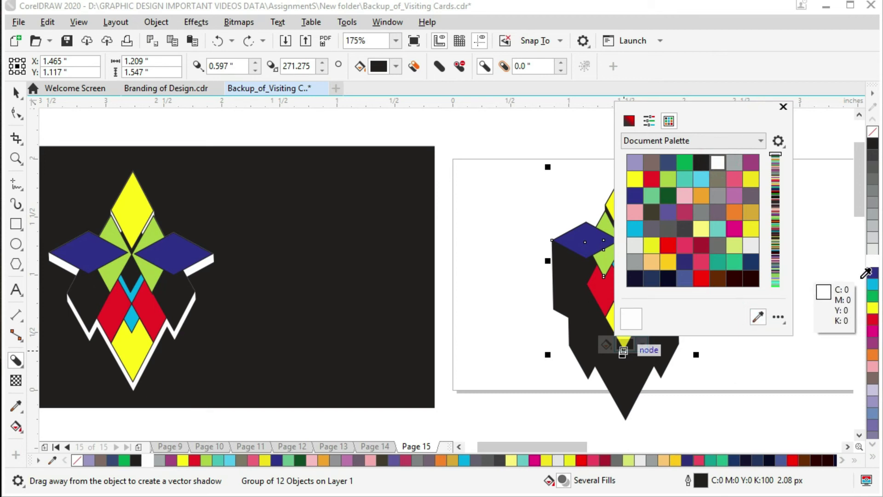
pyautogui.click(878, 262)
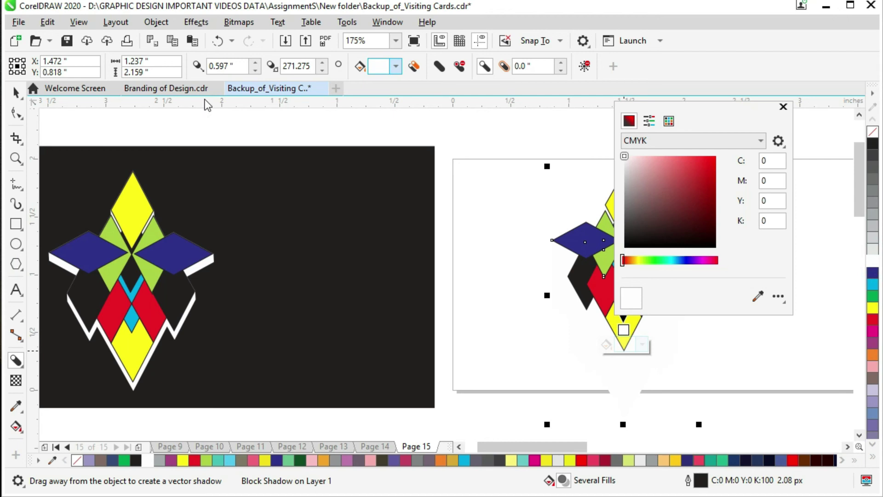
pyautogui.click(26, 97)
# Create a page-sized rectangle behind the white-shadowed logo and fill it with black.
pyautogui.click(493, 263)
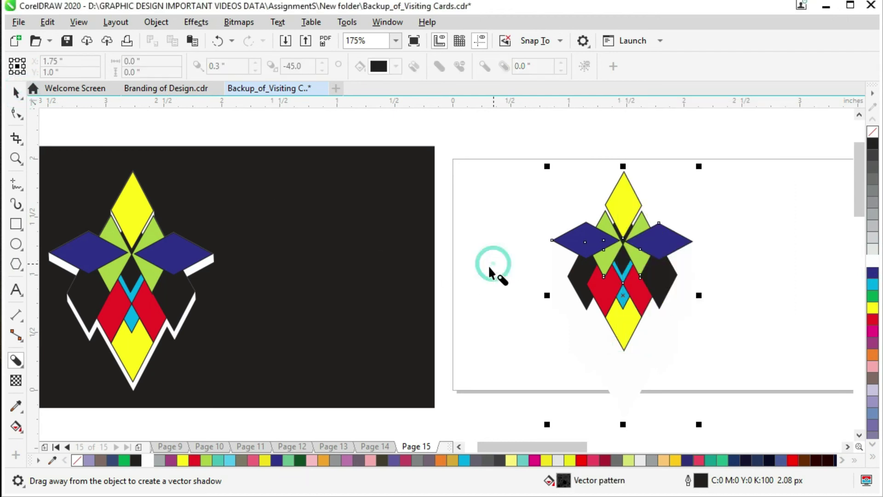
pyautogui.doubleClick(20, 224)
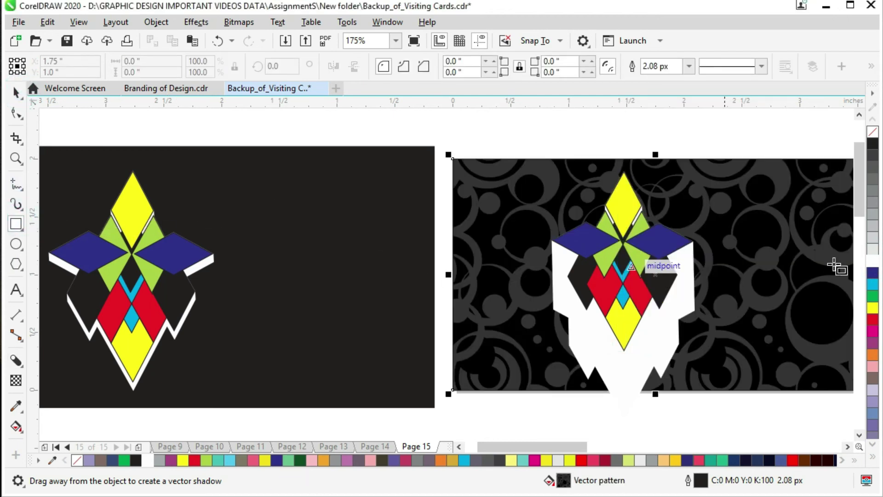
pyautogui.click(873, 144)
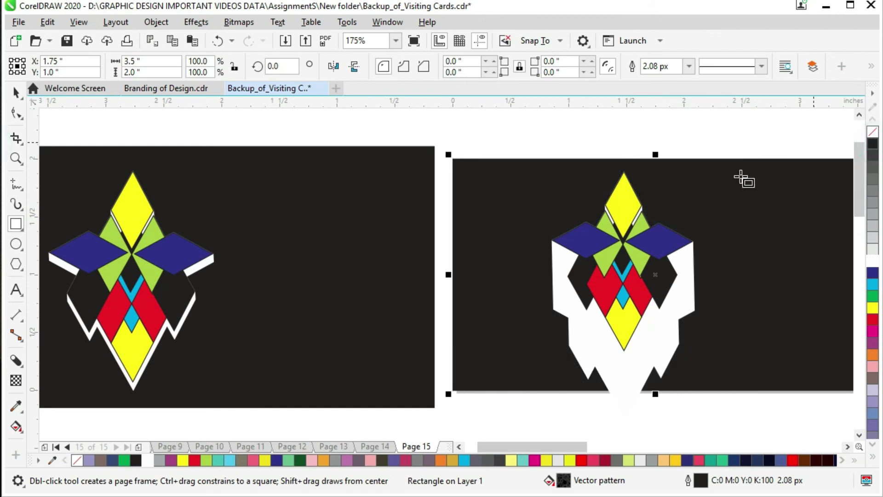
# Shorten the logo's white block shadow to about 0.163 inch deep at about 265 degrees.
pyautogui.click(643, 344)
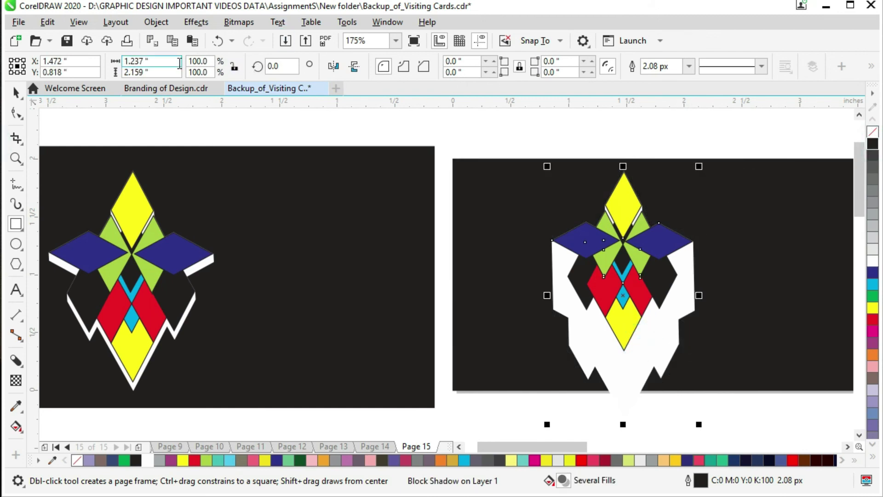
pyautogui.click(17, 358)
pyautogui.moveTo(624, 322); pyautogui.dragTo(621, 279)
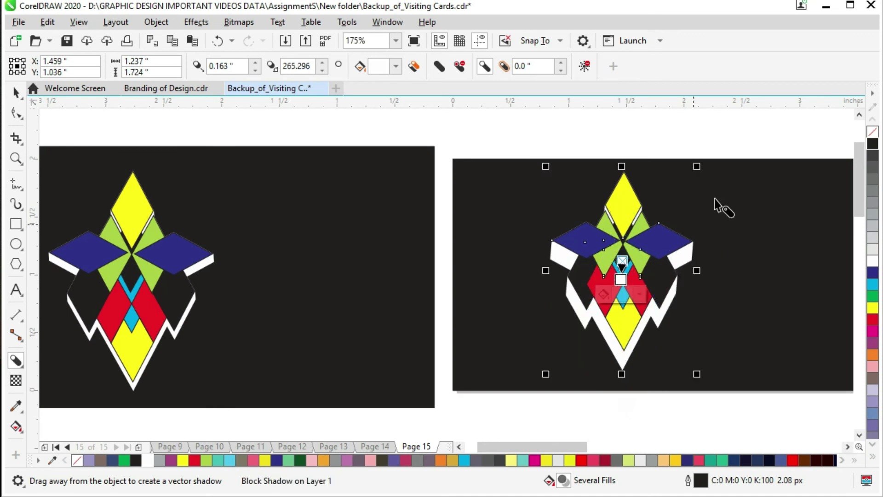
# Fine-tune the white block shadow's depth to 0.073 inch.
pyautogui.click(256, 72)
pyautogui.click(255, 71)
pyautogui.click(256, 71)
pyautogui.click(255, 71)
pyautogui.click(256, 71)
pyautogui.click(255, 71)
pyautogui.click(256, 72)
pyautogui.click(256, 72)
pyautogui.click(255, 71)
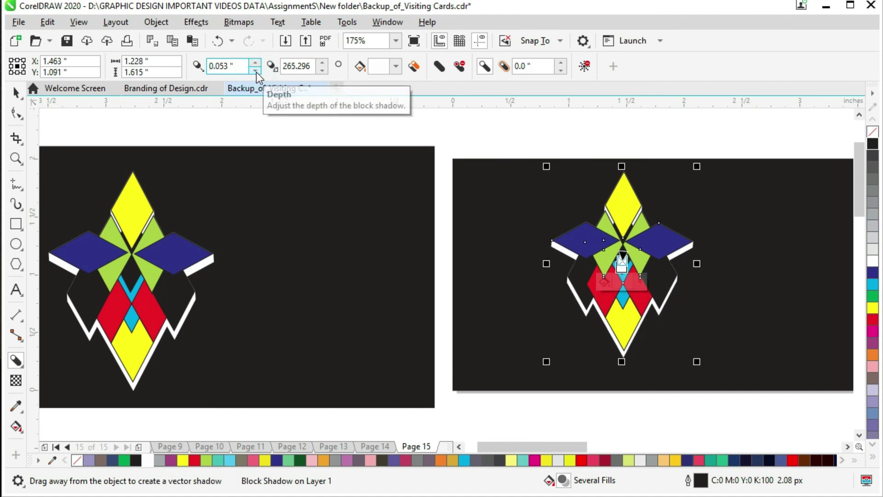
pyautogui.click(255, 63)
pyautogui.click(255, 63)
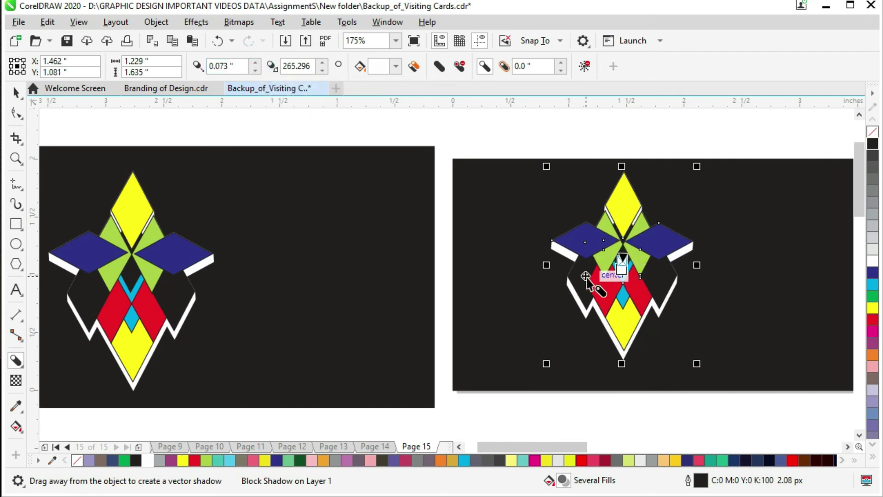
# Save the document.
pyautogui.click(738, 322)
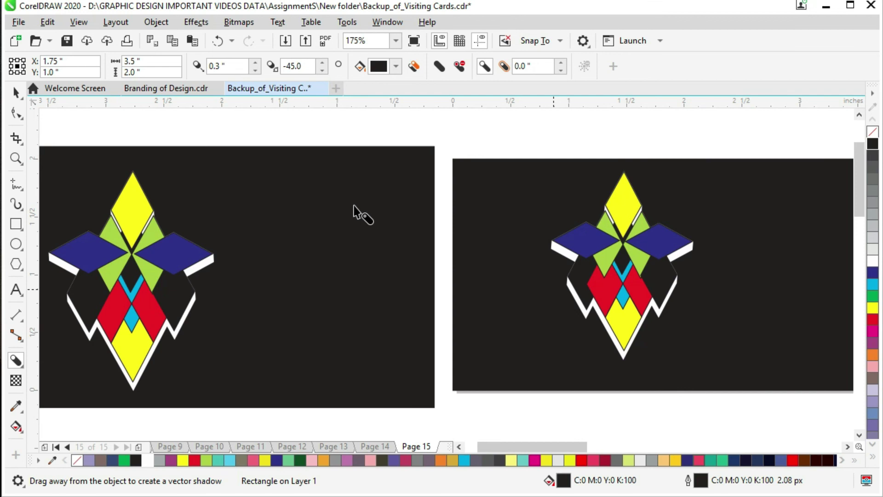
pyautogui.hotkey('ctrl', 's')
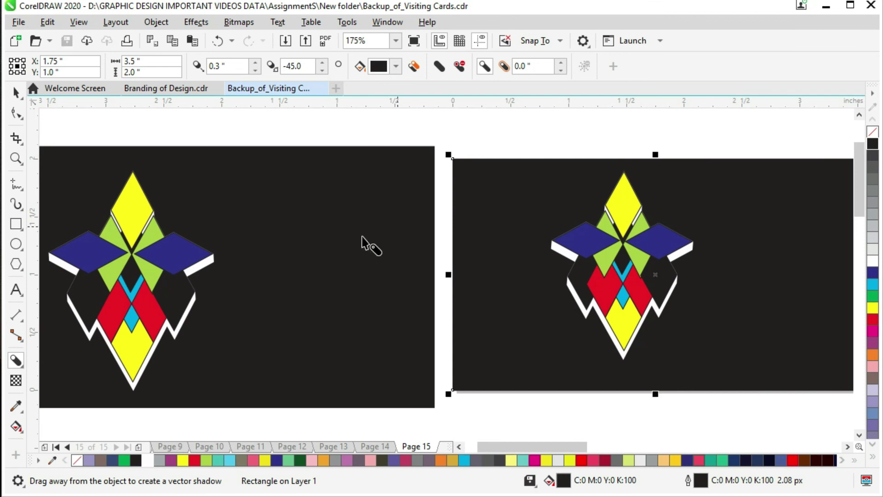
pyautogui.click(16, 92)
pyautogui.click(684, 255)
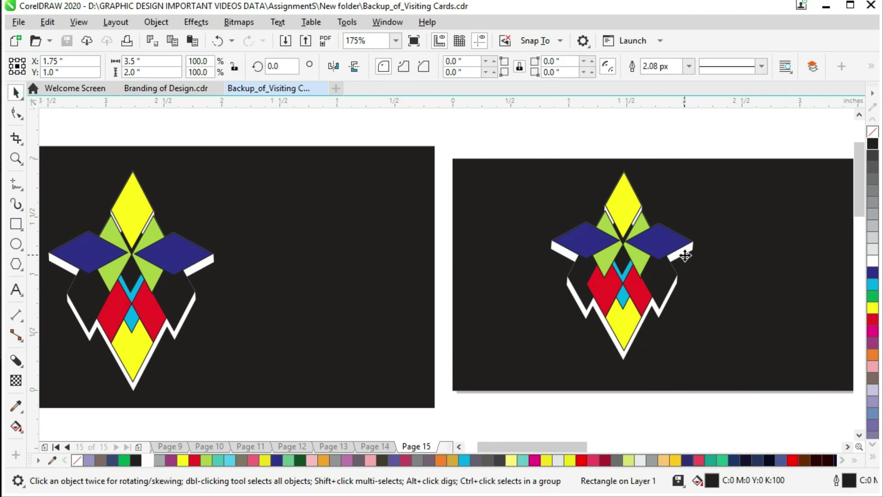
pyautogui.moveTo(34, 198); pyautogui.dragTo(197, 228)
pyautogui.moveTo(633, 289); pyautogui.dragTo(497, 262)
pyautogui.press('Delete')
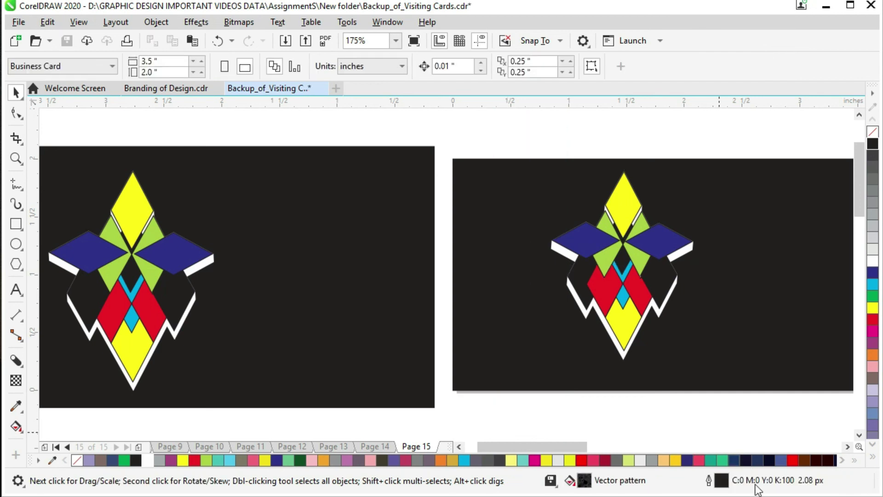
# Move the finished logo with its shadow beside the reference logo and enlarge it to about 1.52 by 2.03 inches.
pyautogui.moveTo(546, 122); pyautogui.dragTo(699, 360)
pyautogui.moveTo(640, 272); pyautogui.dragTo(319, 284)
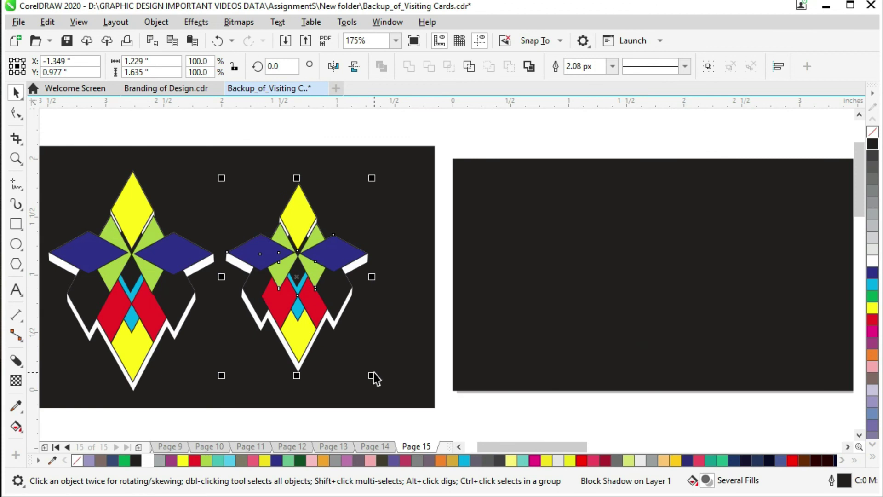
pyautogui.moveTo(373, 374); pyautogui.dragTo(389, 400)
pyautogui.press('Escape')
pyautogui.moveTo(315, 284)
pyautogui.mouseDown()
pyautogui.moveTo(324, 289)
pyautogui.moveTo(319, 283)
pyautogui.mouseUp()
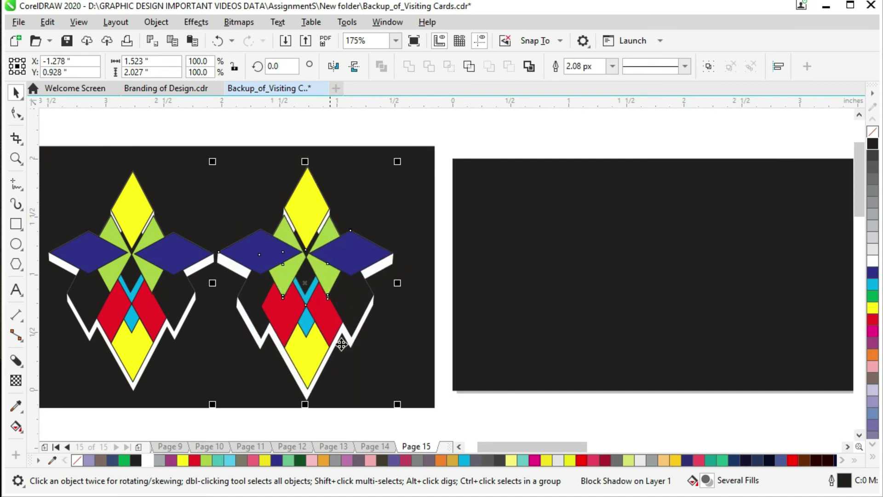
pyautogui.click(494, 410)
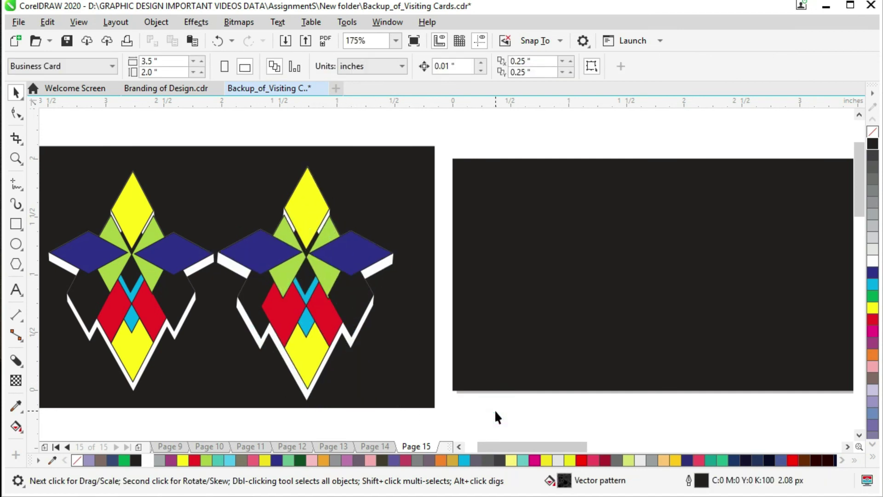